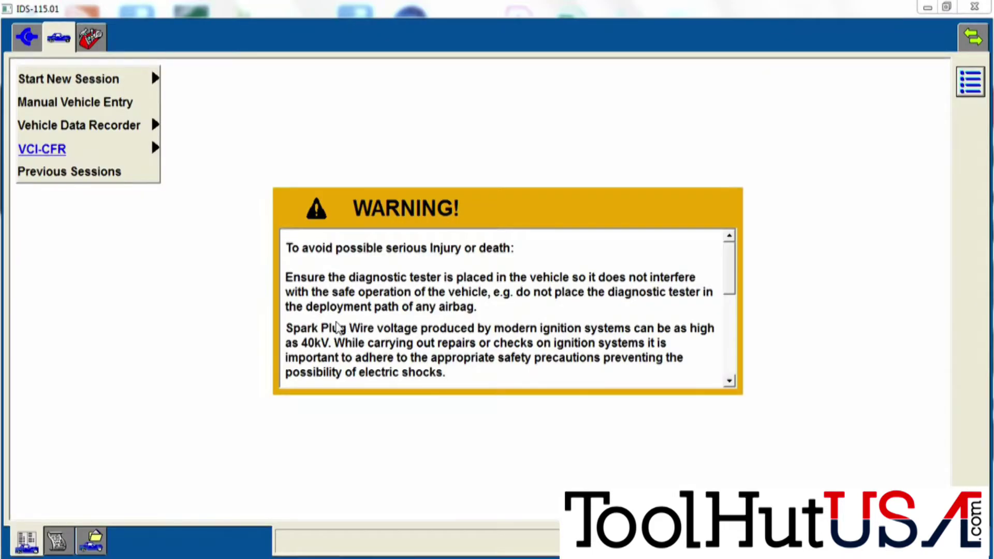
# Dismiss the safety warning and show the Start New Session choices: All other, 17 Pin and Titan.
pyautogui.click(118, 82)
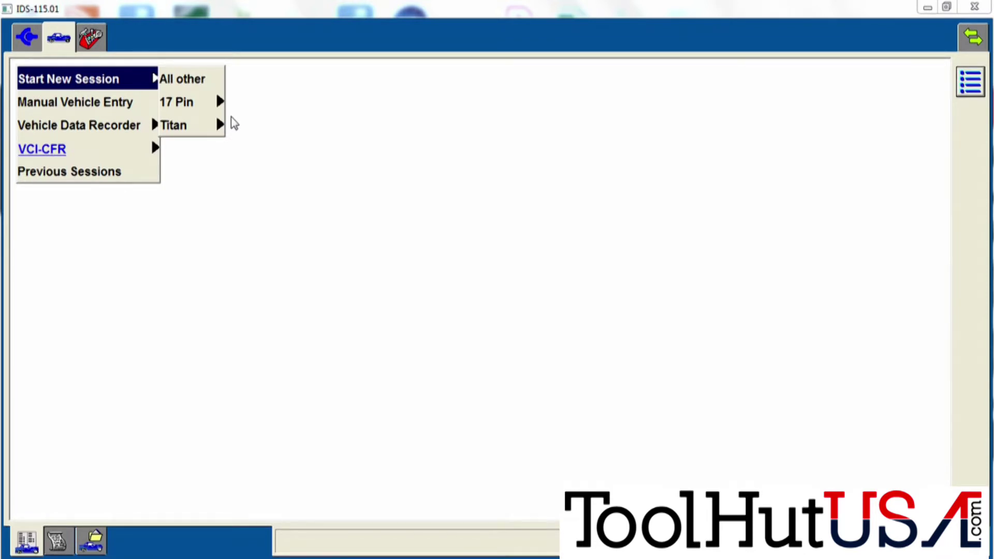
# Start an All other session and answer Not equipped to the factory navigation question.
pyautogui.click(183, 82)
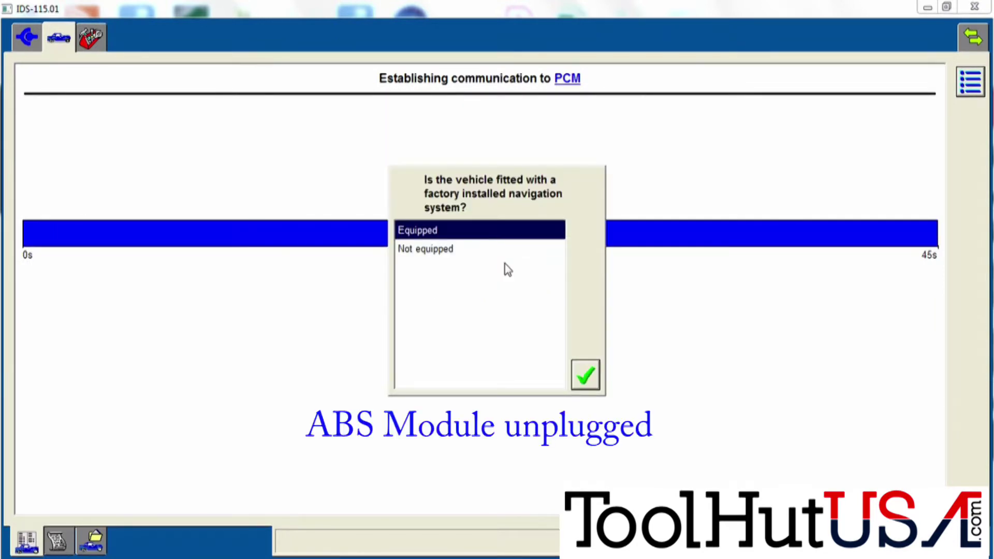
pyautogui.click(475, 250)
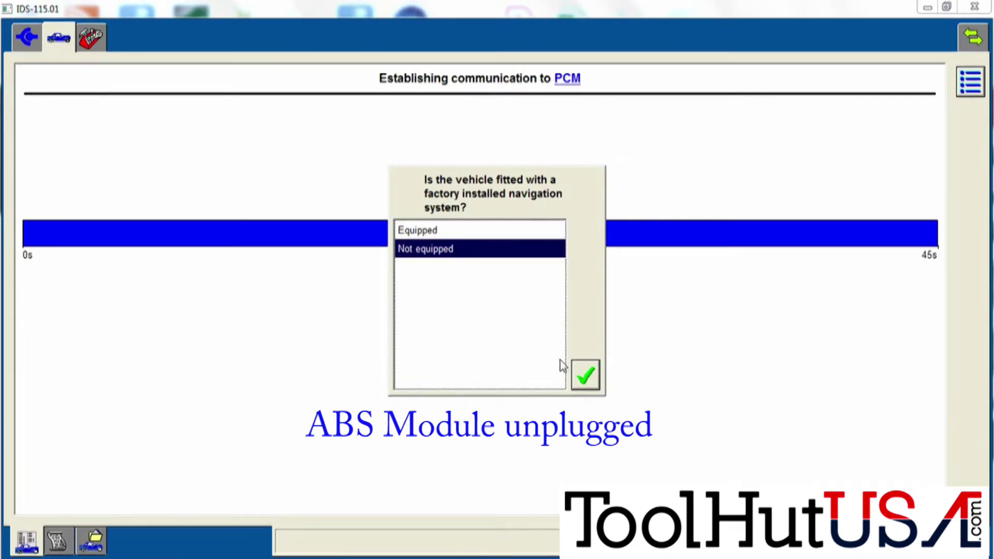
pyautogui.click(581, 376)
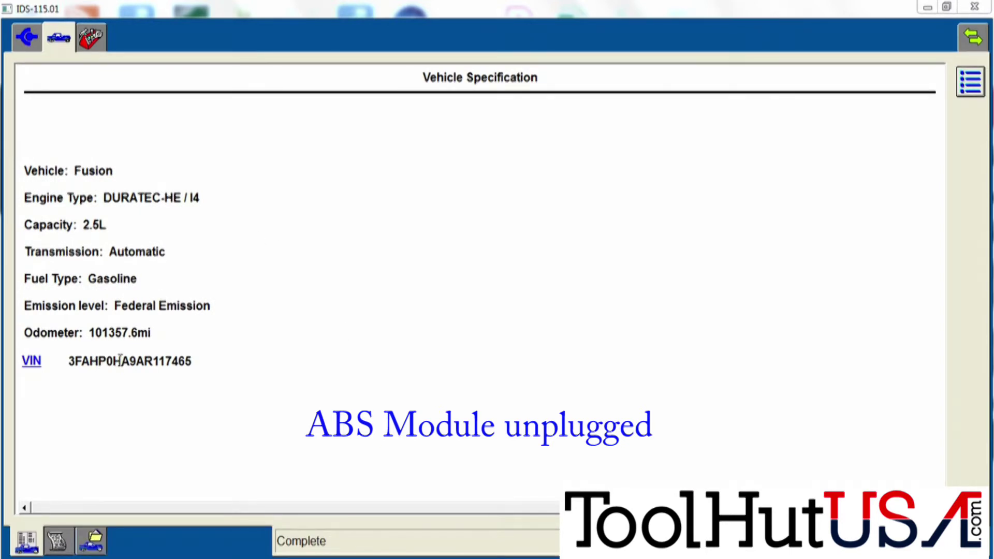
# Bring up the Toolbox tool list, including Self Test and Module Programming.
pyautogui.click(88, 37)
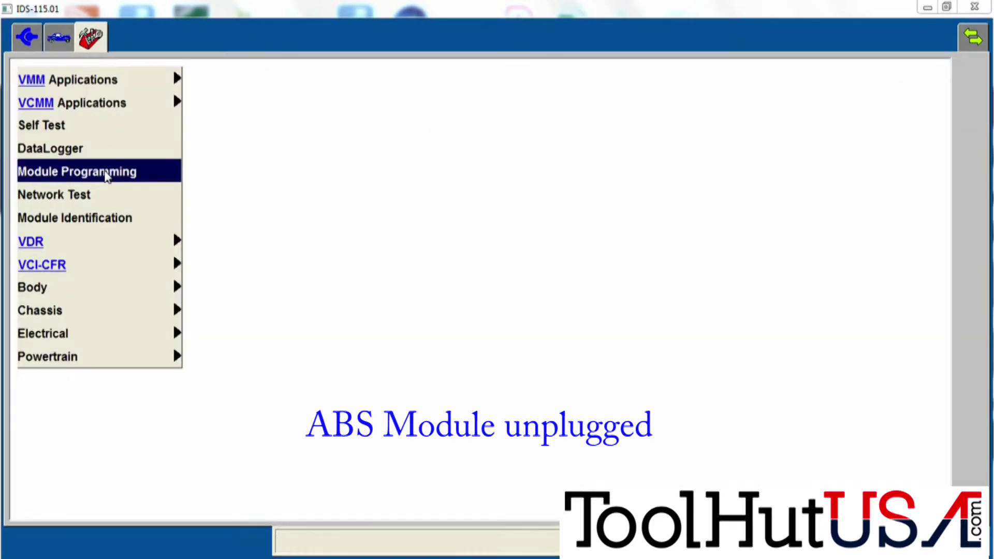
# Reach the ABS as-built entry for block 760-01-01, then return to Vehicle Specification.
pyautogui.click(104, 173)
pyautogui.moveTo(162, 83)
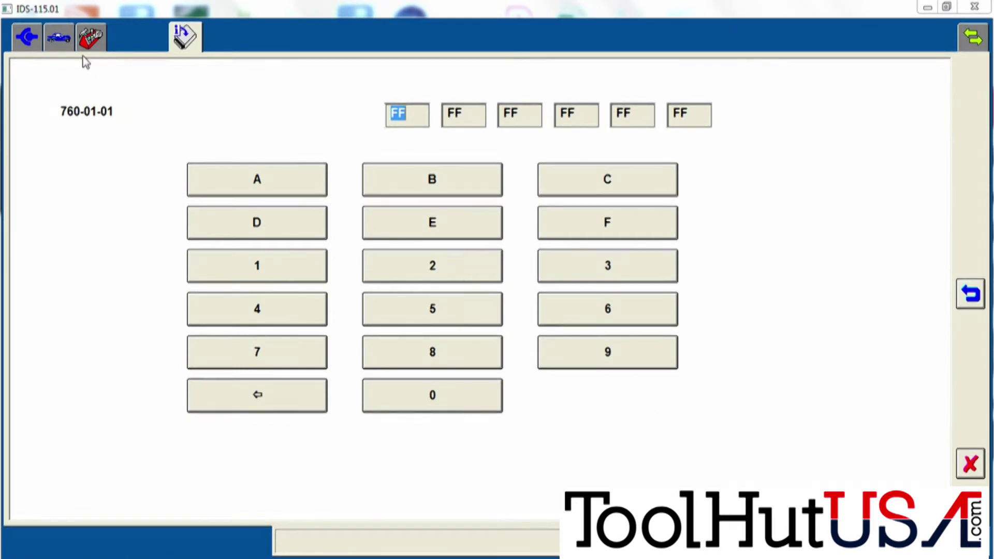
pyautogui.click(58, 38)
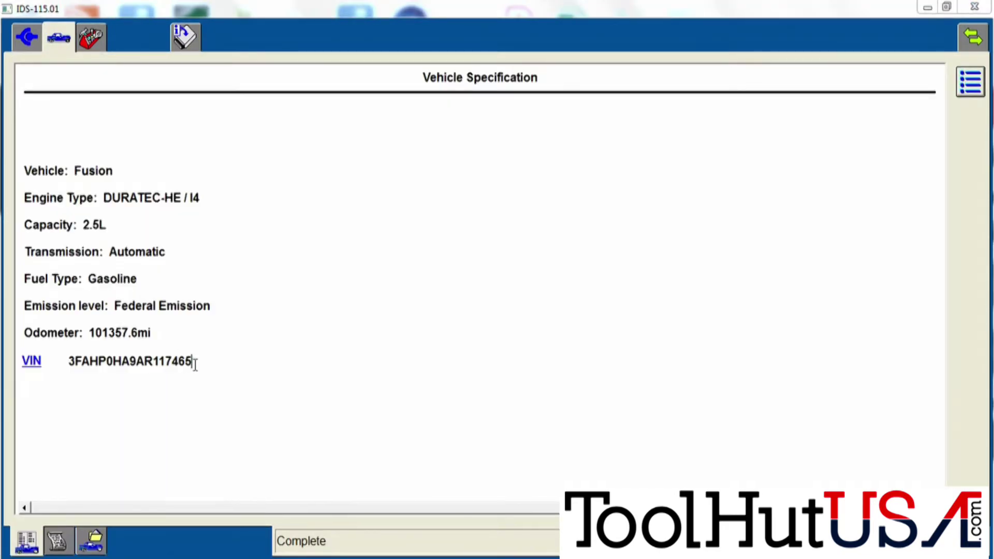
# Select and copy the vehicle's VIN from the Vehicle Specification page.
pyautogui.moveTo(194, 364); pyautogui.dragTo(68, 370)
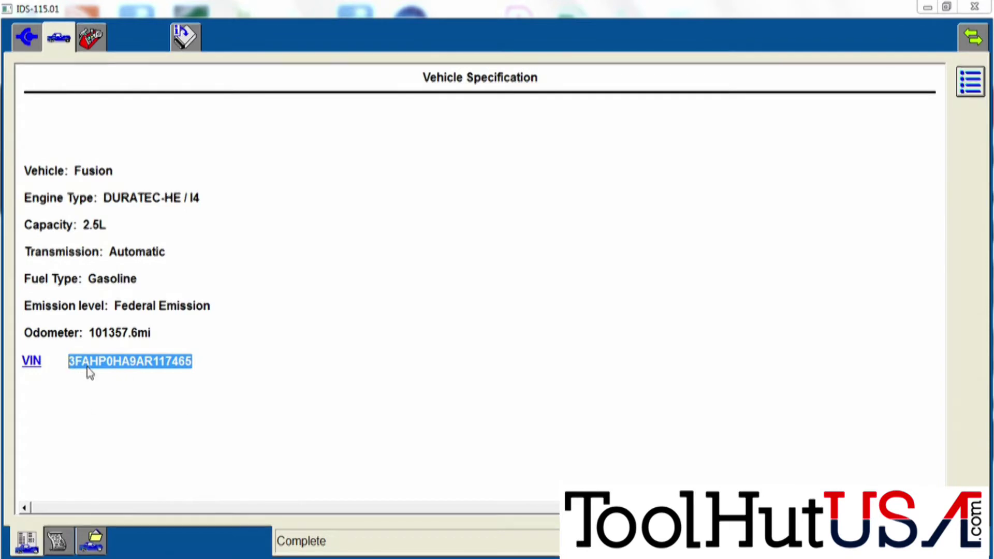
pyautogui.rightClick(88, 368)
pyautogui.click(101, 376)
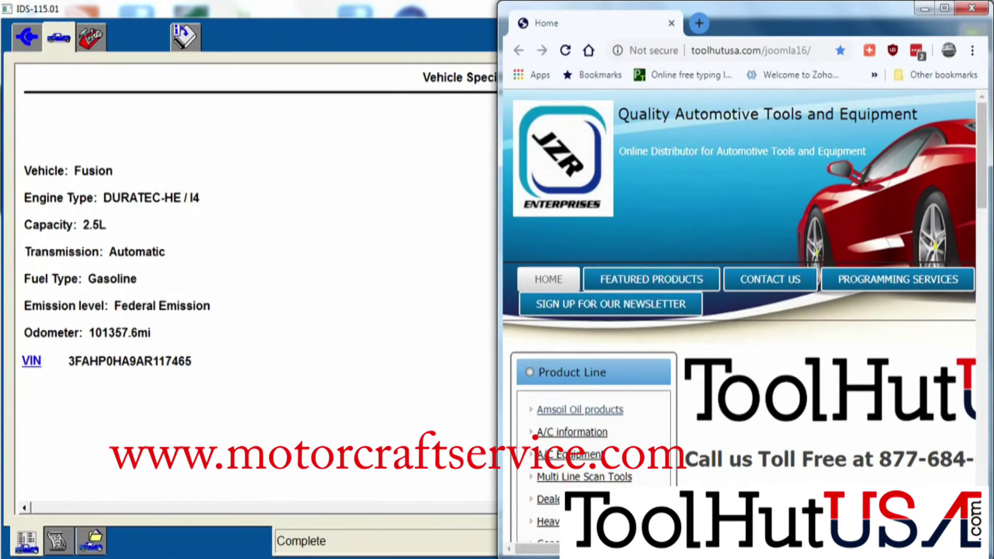
# Load motorcraftservice.com full-screen and open the Module Build Data (As-Built) page from Free Resources.
pyautogui.click(814, 49)
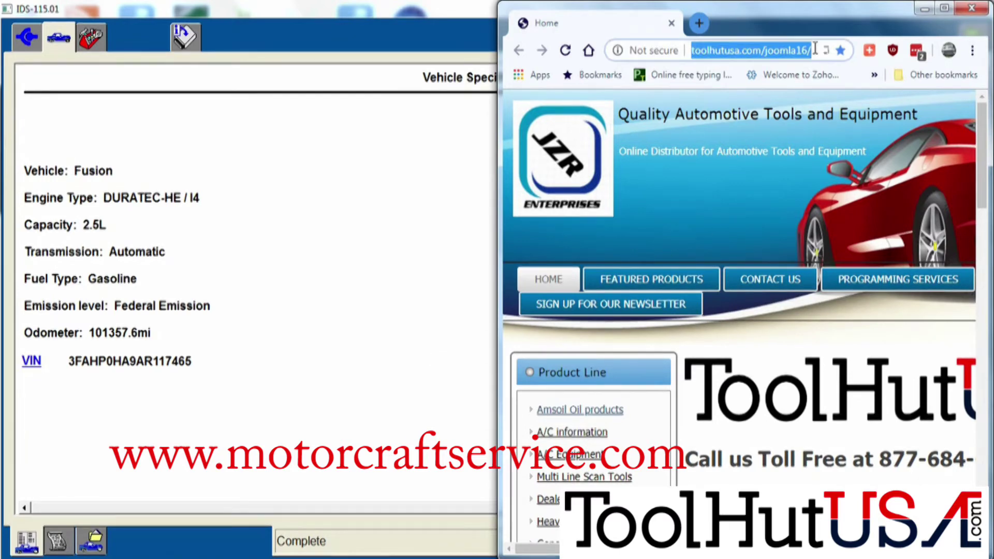
pyautogui.hotkey('ctrl', 'v')
pyautogui.press('Return')
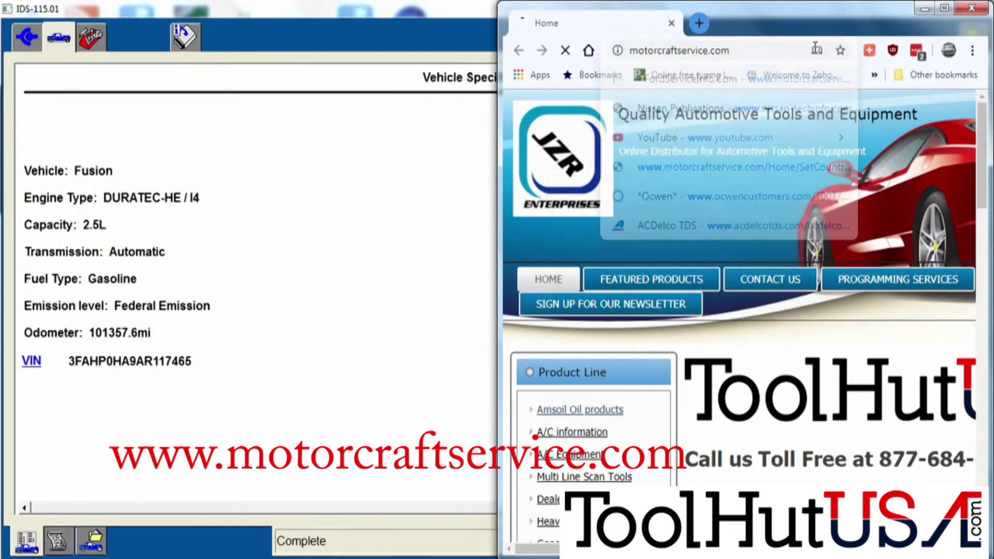
pyautogui.click(944, 9)
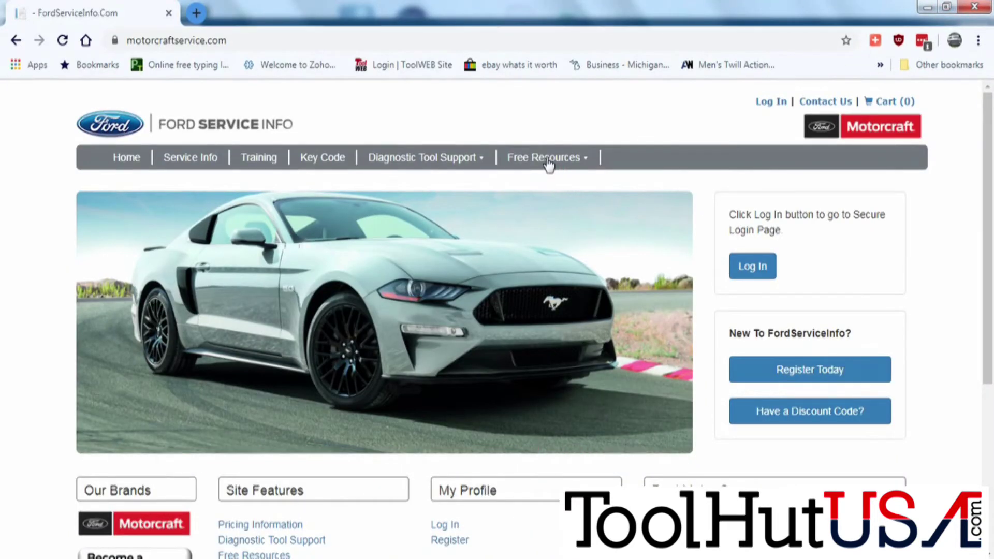
pyautogui.moveTo(549, 164)
pyautogui.click(542, 278)
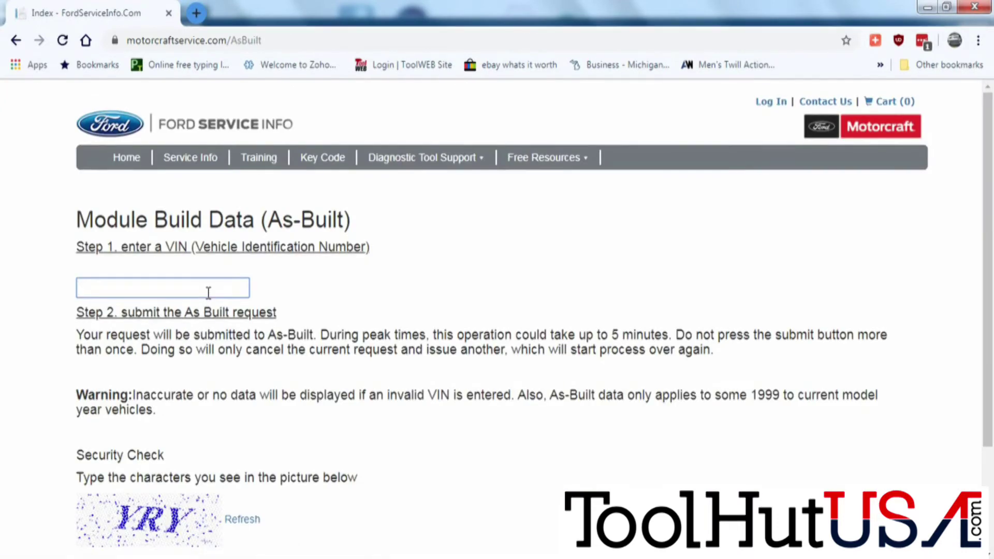
# Paste the VIN, enter the security check code and submit the as-built request.
pyautogui.hotkey('ctrl', 'v')
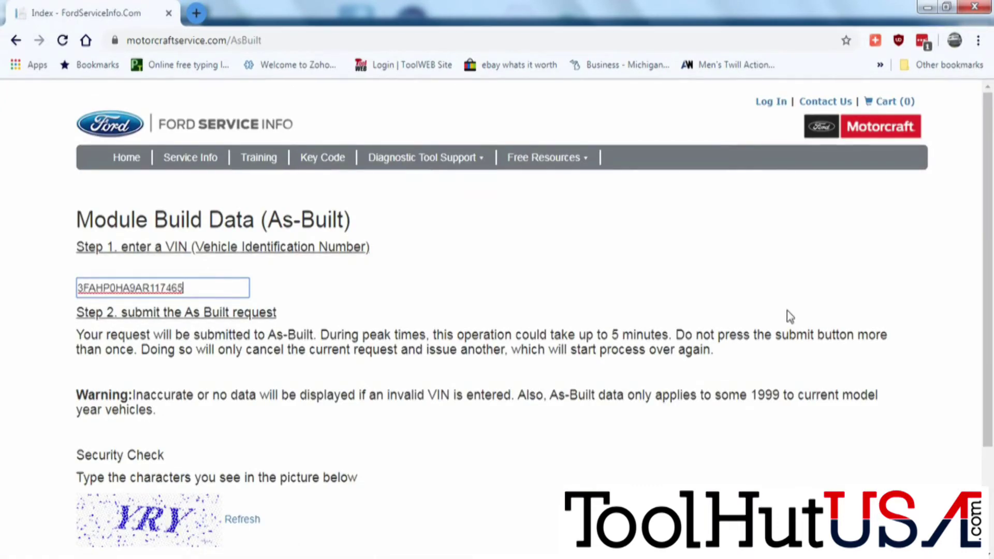
pyautogui.scroll(-2, 912, 348)
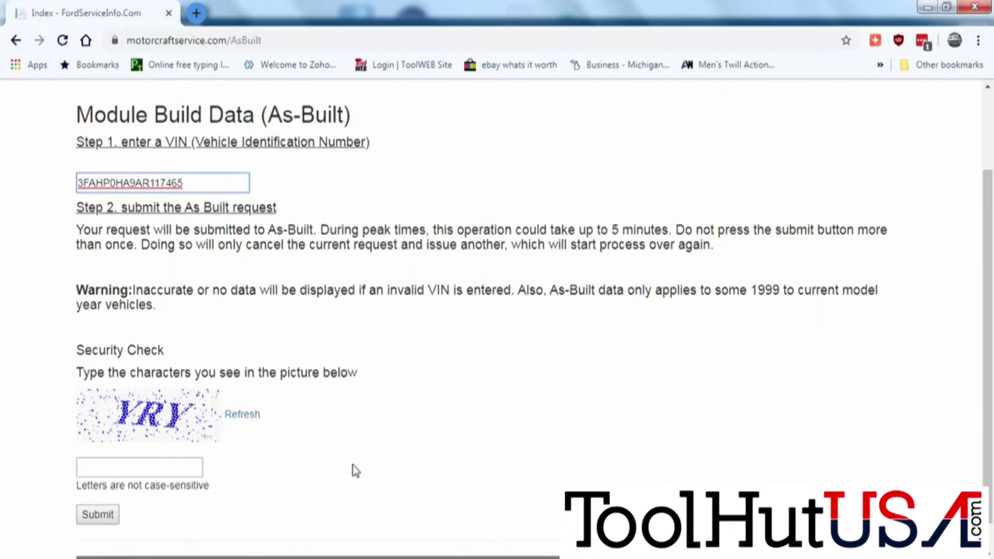
pyautogui.click(160, 468)
pyautogui.write('yr')
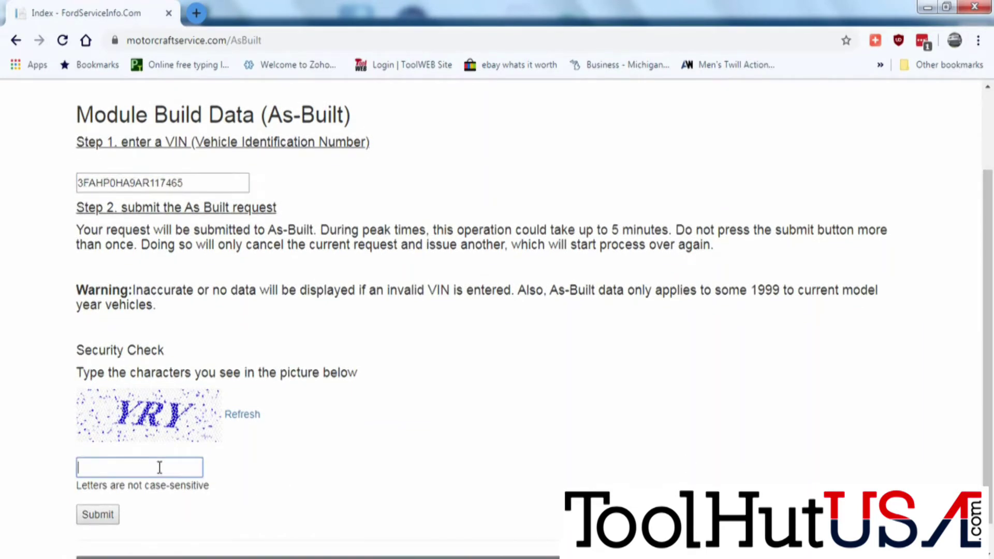
pyautogui.write('y')
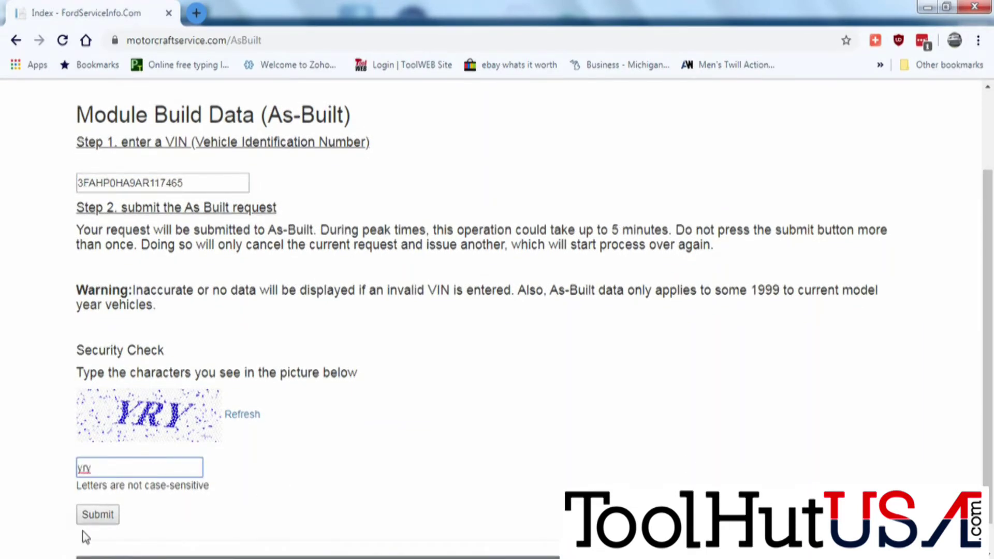
pyautogui.click(91, 520)
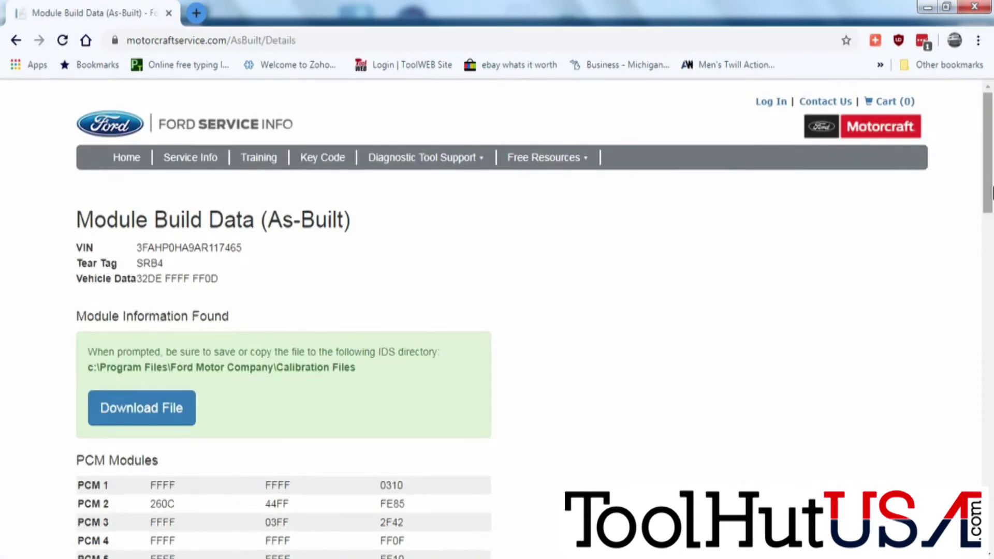
# Scroll to the ABS blocks 760-01-01 to 760-06-01 and restore the browser beside IDS.
pyautogui.scroll(-2, 992, 252)
pyautogui.scroll(-15, 992, 251)
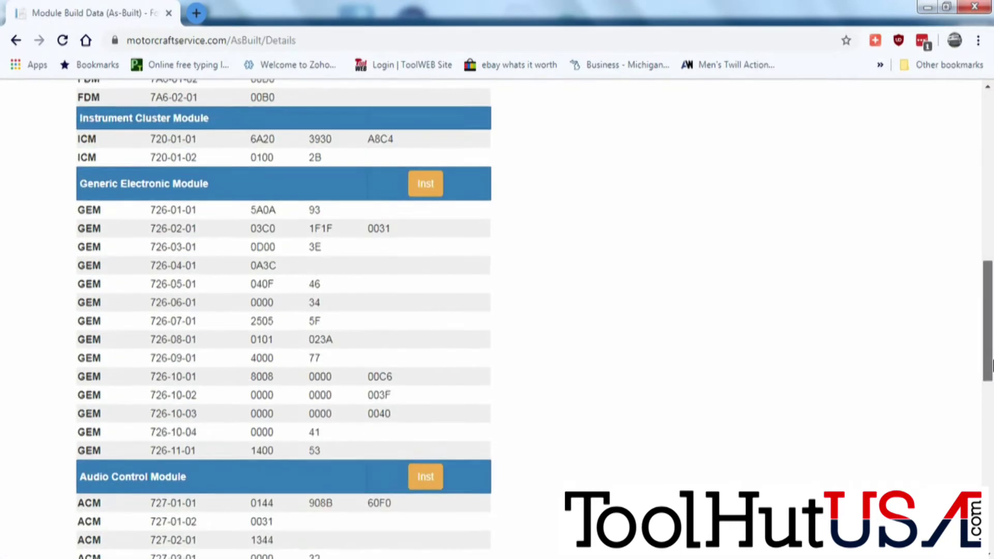
pyautogui.moveTo(992, 413); pyautogui.dragTo(992, 536)
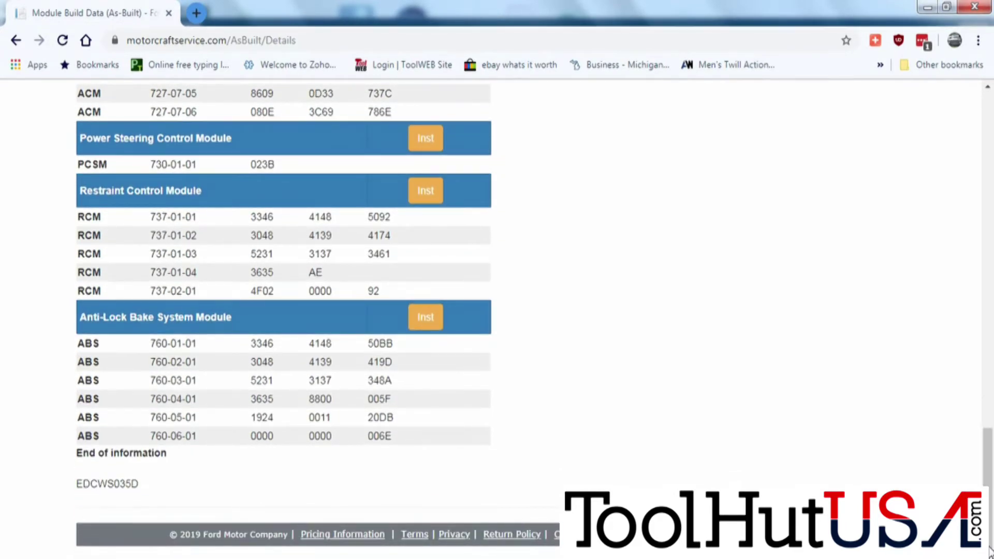
pyautogui.click(946, 6)
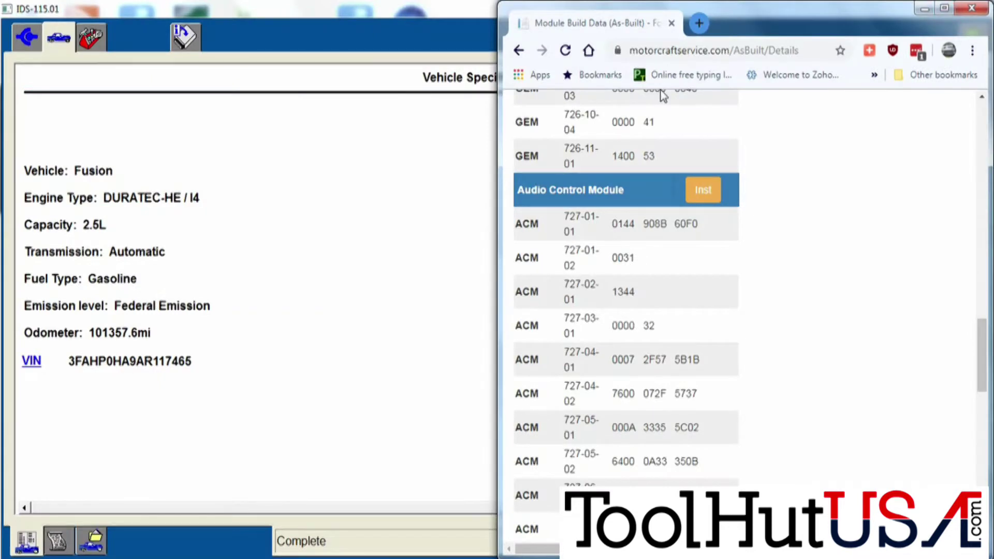
# Dock IDS left of the browser and scroll the As-Built page to the ABS rows.
pyautogui.click(438, 17)
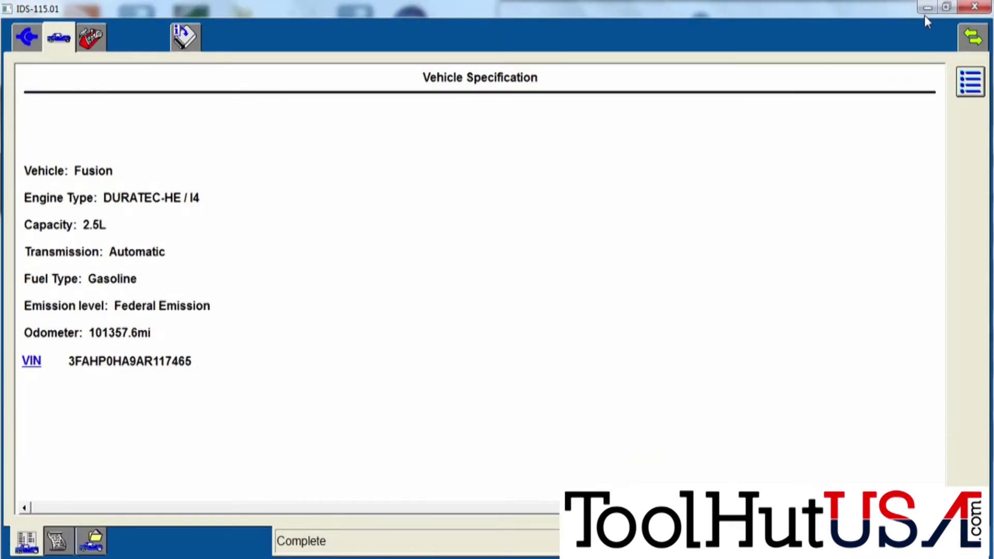
pyautogui.click(946, 9)
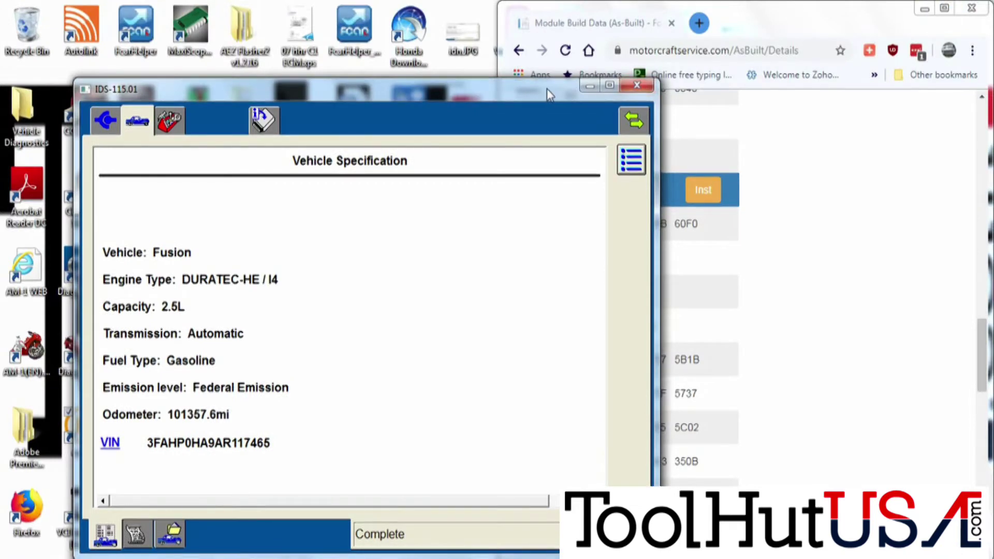
pyautogui.moveTo(548, 89); pyautogui.dragTo(3, 36)
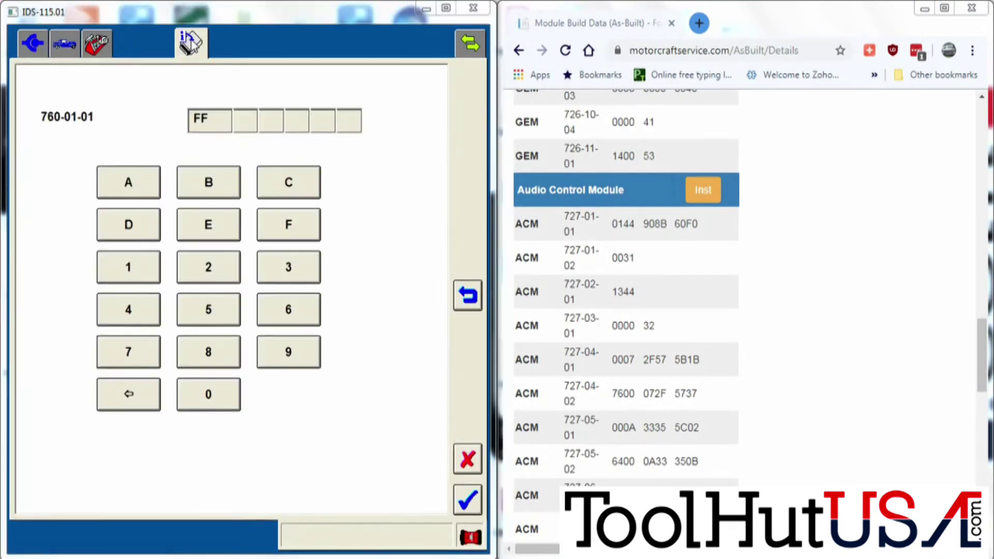
pyautogui.doubleClick(219, 123)
pyautogui.click(982, 355)
pyautogui.moveTo(982, 355); pyautogui.dragTo(982, 482)
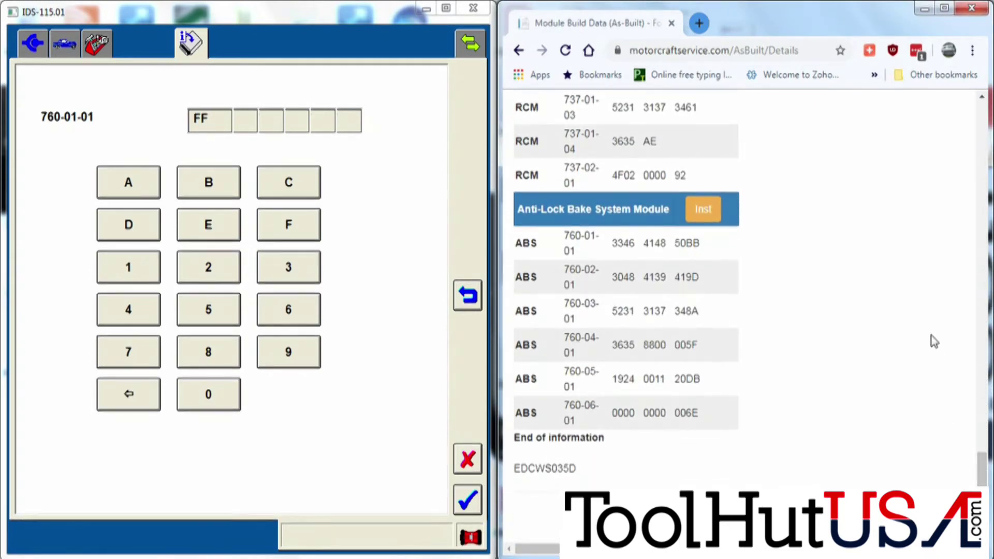
pyautogui.click(238, 129)
pyautogui.write('33')
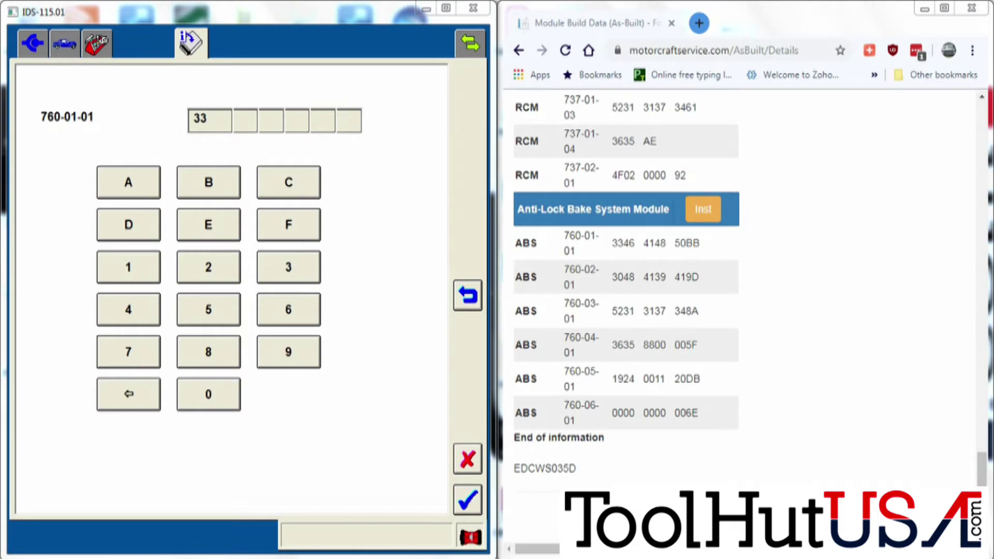
pyautogui.click(465, 509)
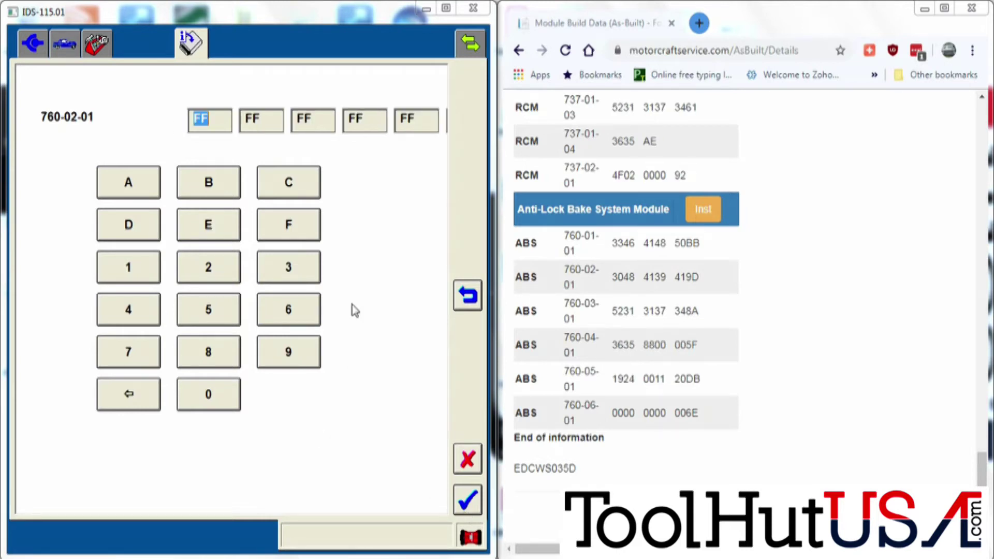
pyautogui.write('3048413941')
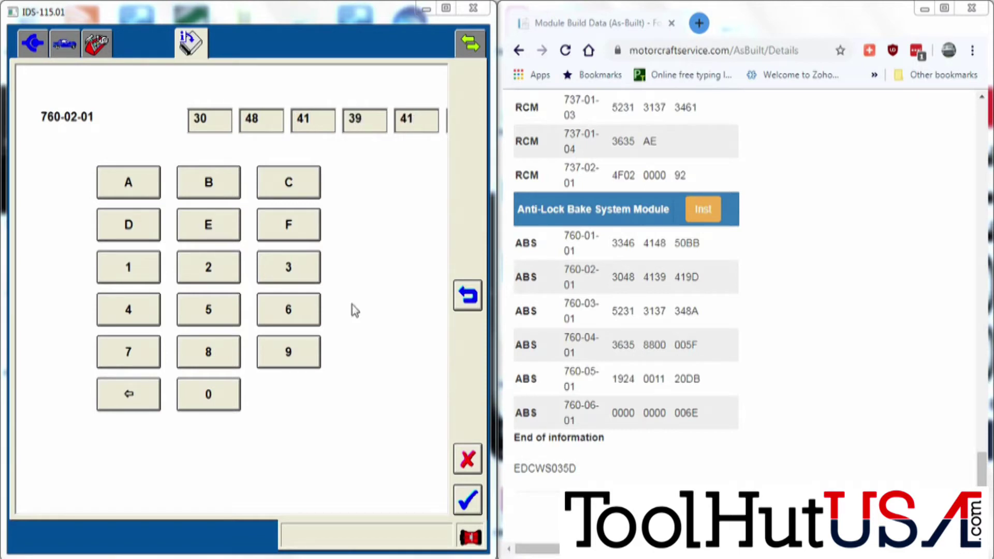
pyautogui.write('9D')
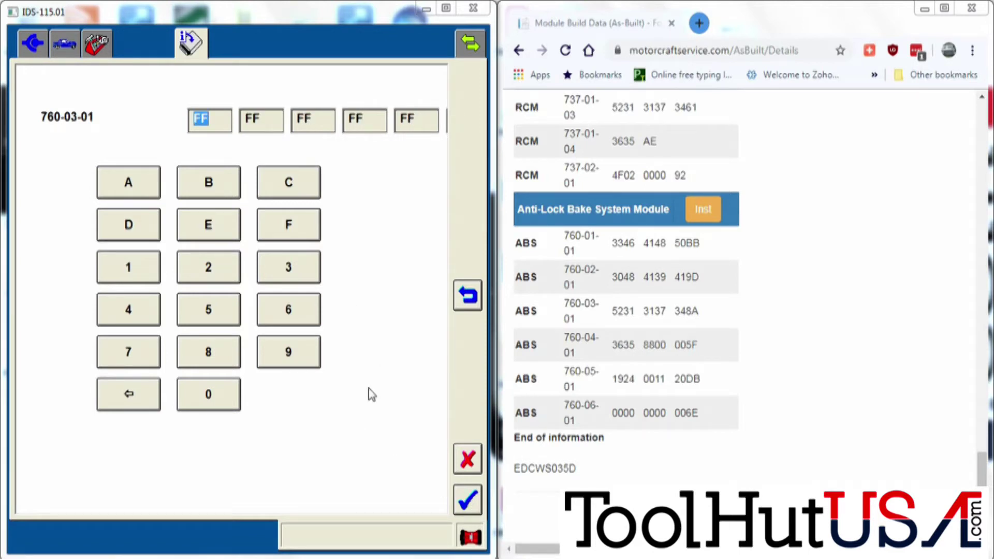
pyautogui.write('52313137')
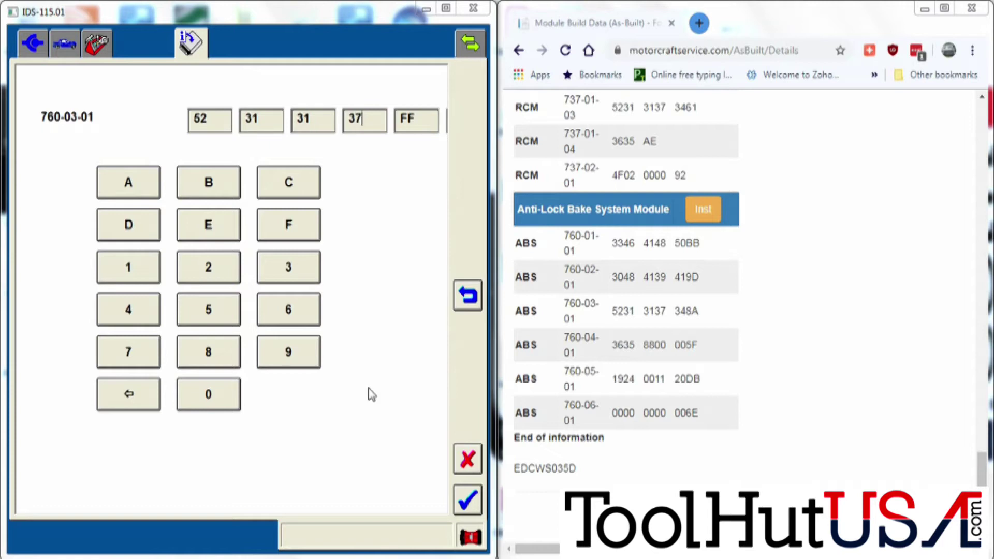
pyautogui.write('348A')
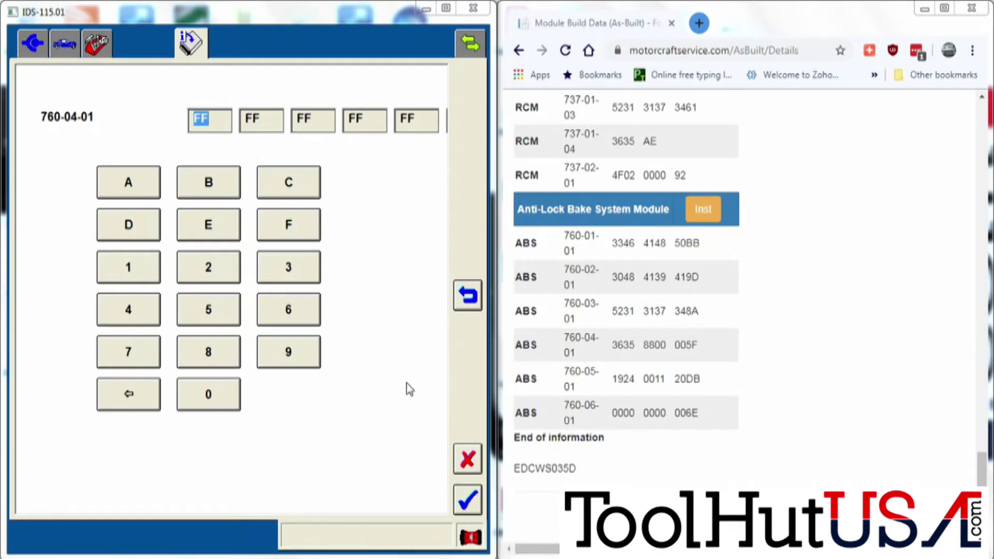
pyautogui.write('3635')
pyautogui.write('8800')
pyautogui.write('00')
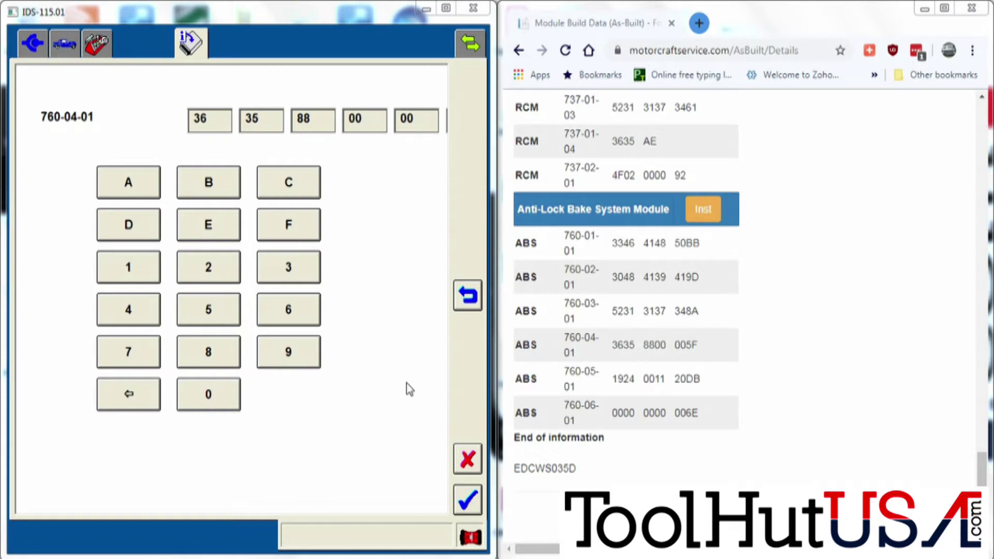
pyautogui.press('Return')
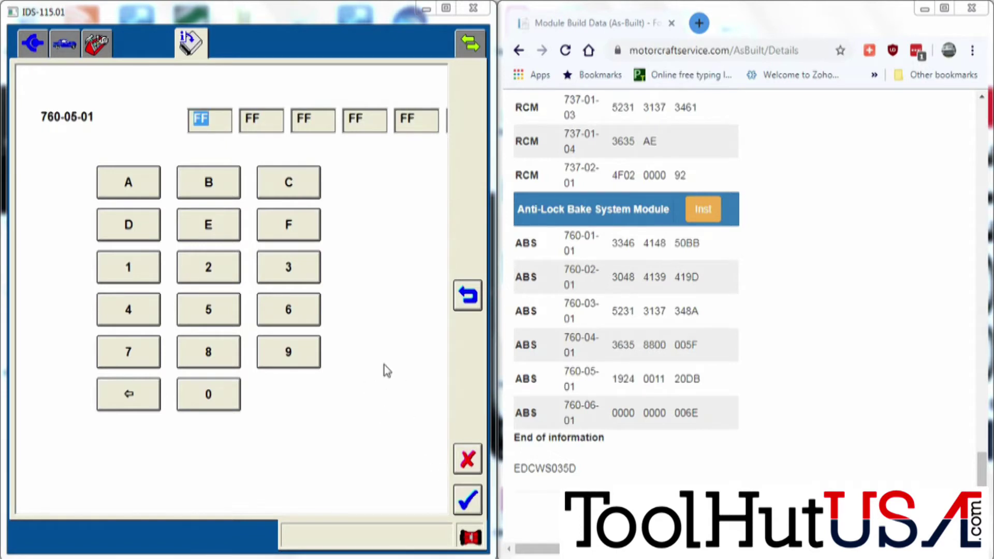
pyautogui.write('1924')
pyautogui.write('00')
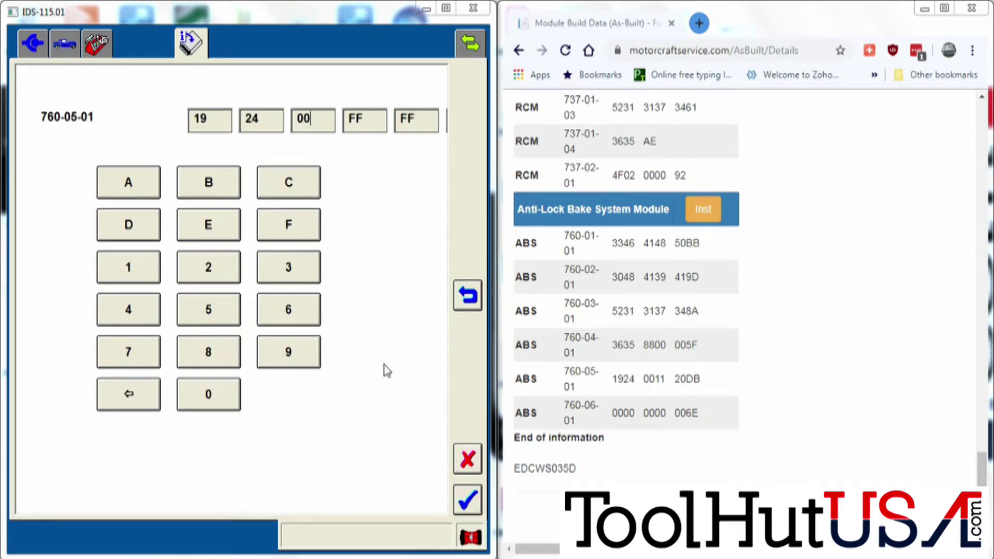
pyautogui.write('1120')
pyautogui.press('Return')
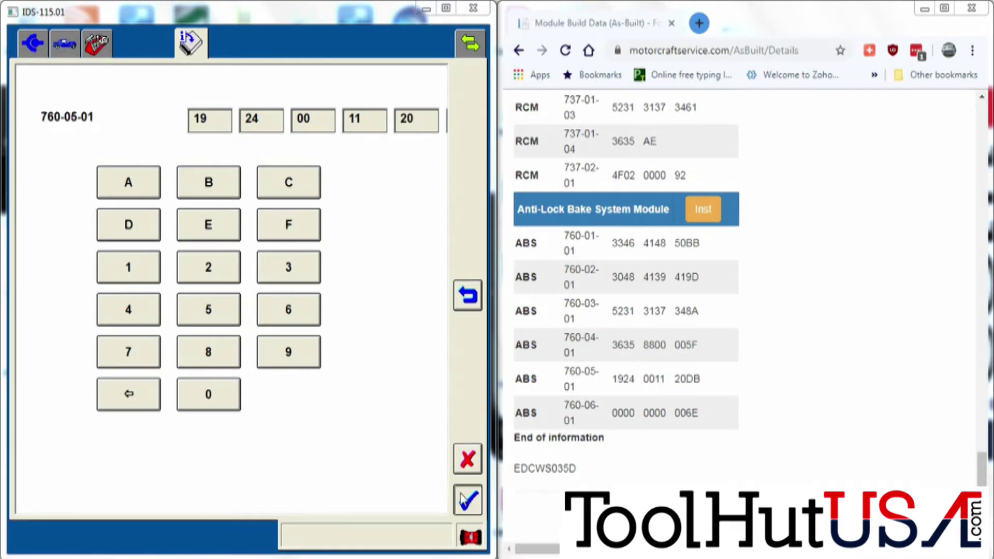
pyautogui.write('0000000000')
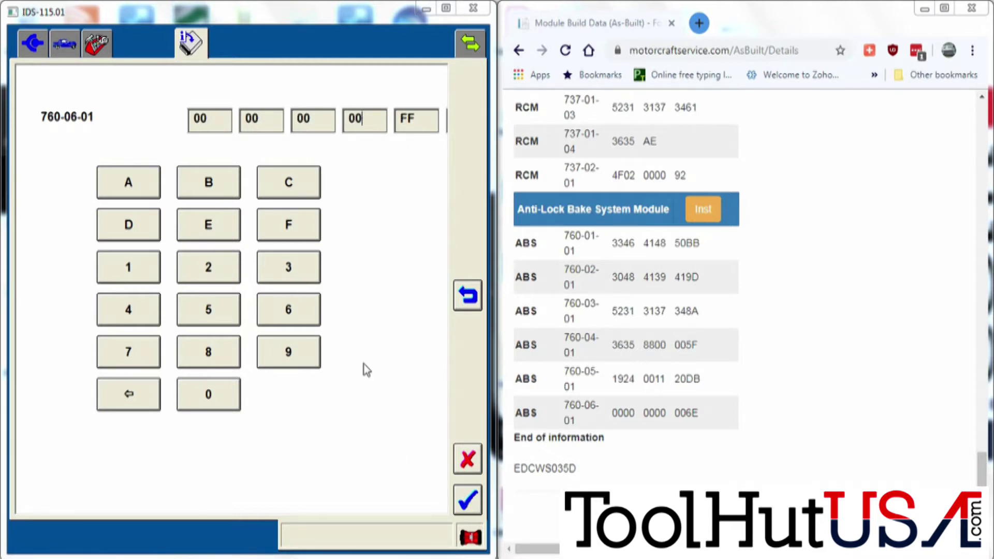
pyautogui.click(468, 502)
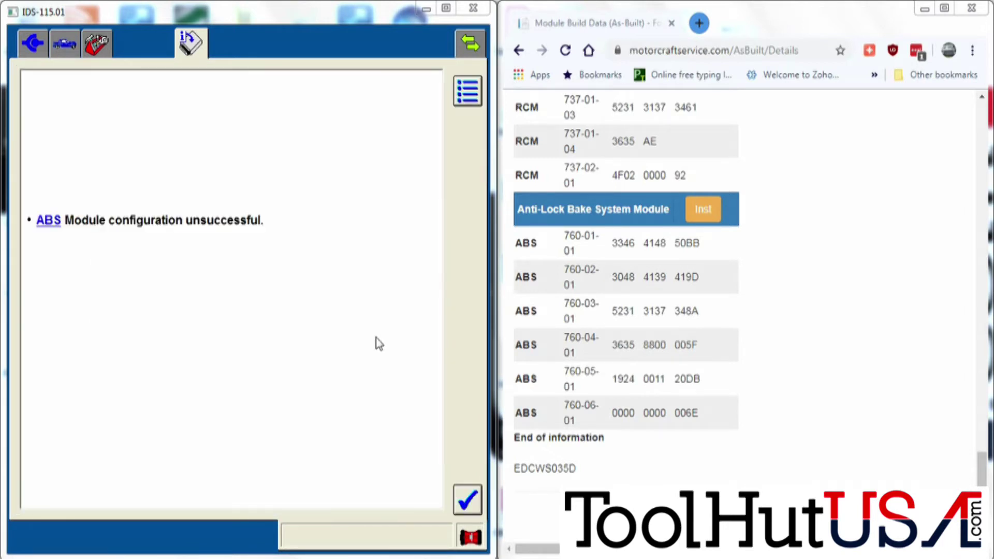
# Acknowledge the unsuccessful ABS configuration message and exit IDS, confirming the close.
pyautogui.press('Return')
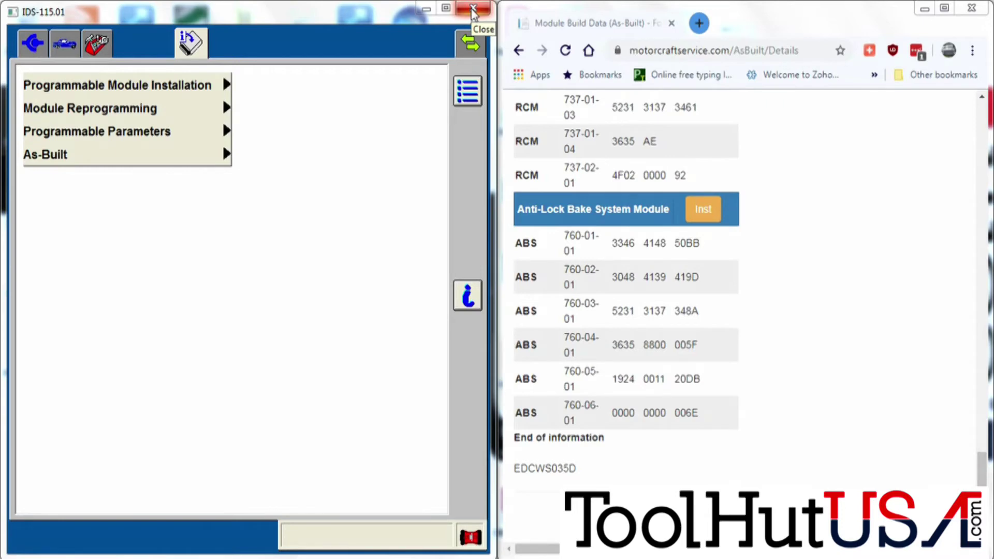
pyautogui.click(472, 9)
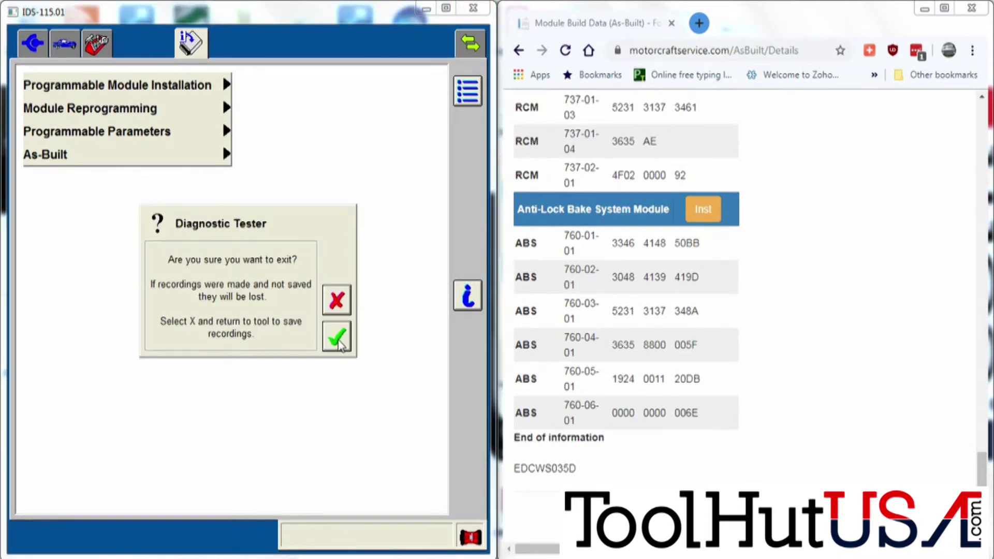
pyautogui.click(337, 338)
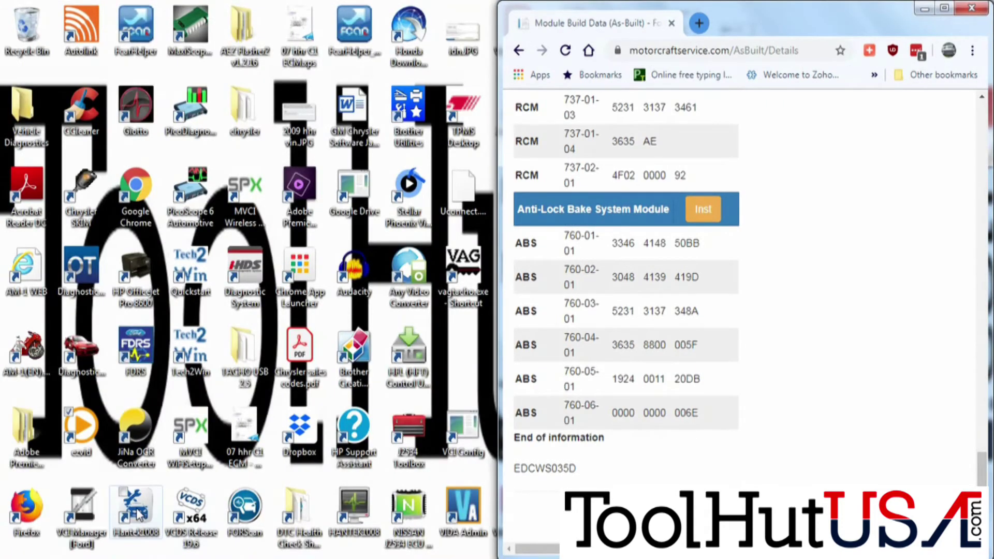
# Launch FORScan and connect to the car as a Ford Fusion without factory navigation.
pyautogui.doubleClick(245, 510)
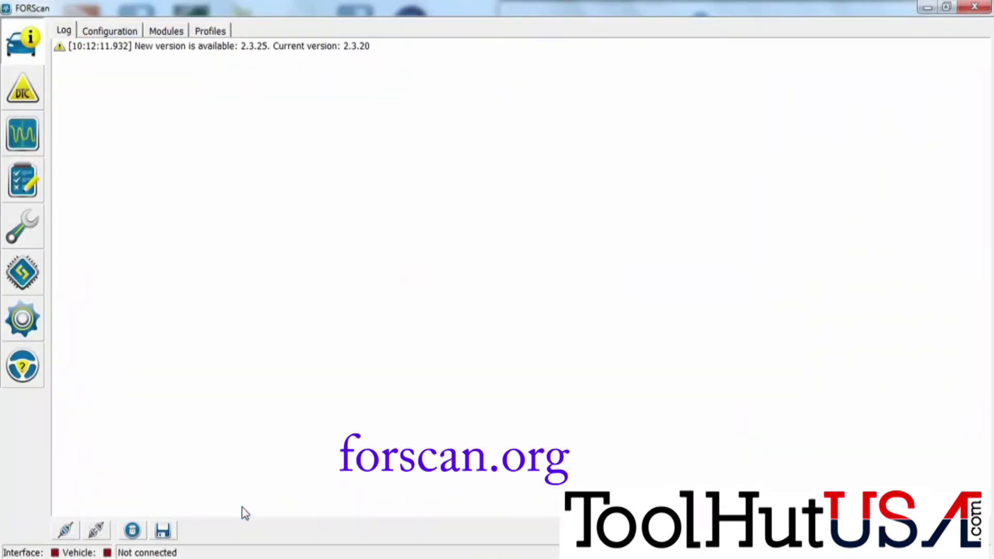
pyautogui.click(63, 531)
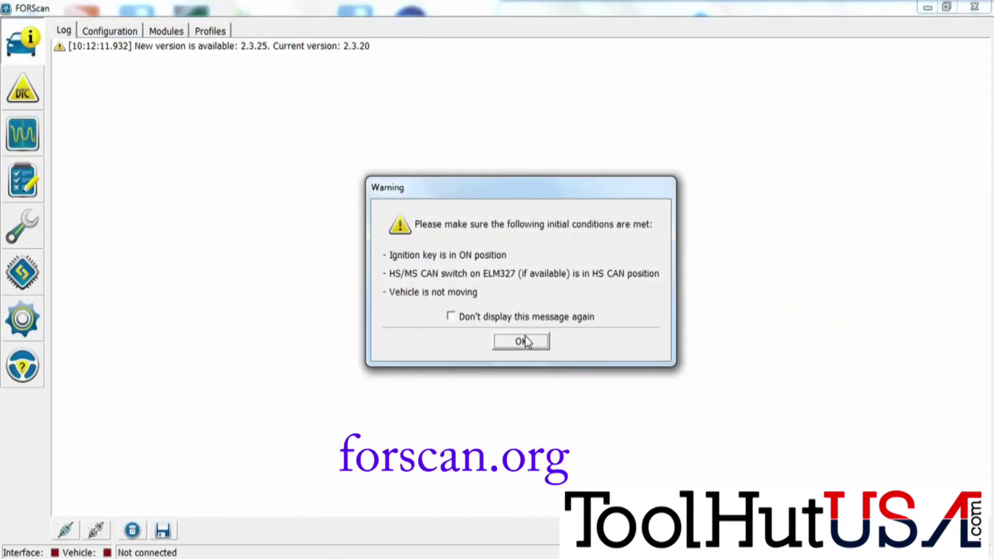
pyautogui.click(525, 337)
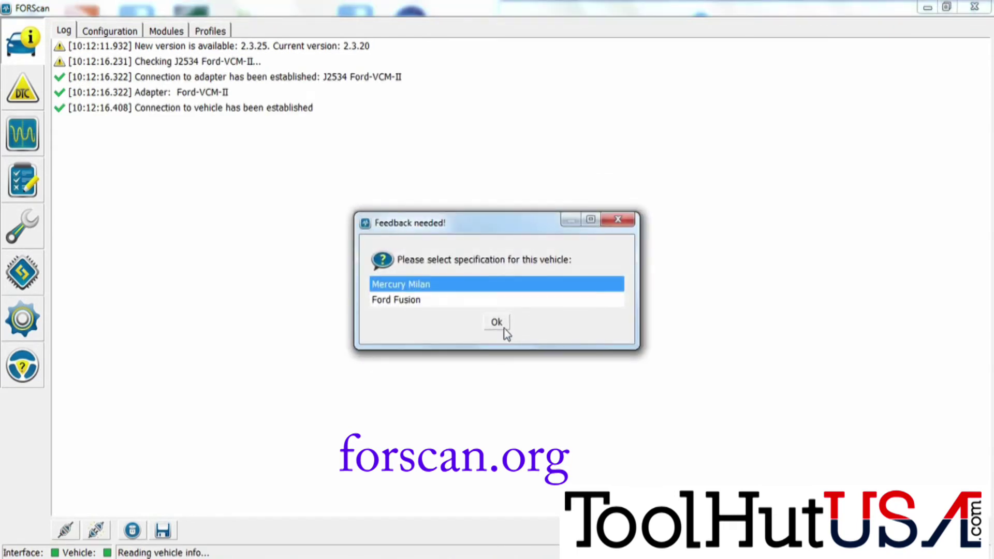
pyautogui.click(446, 300)
pyautogui.click(501, 325)
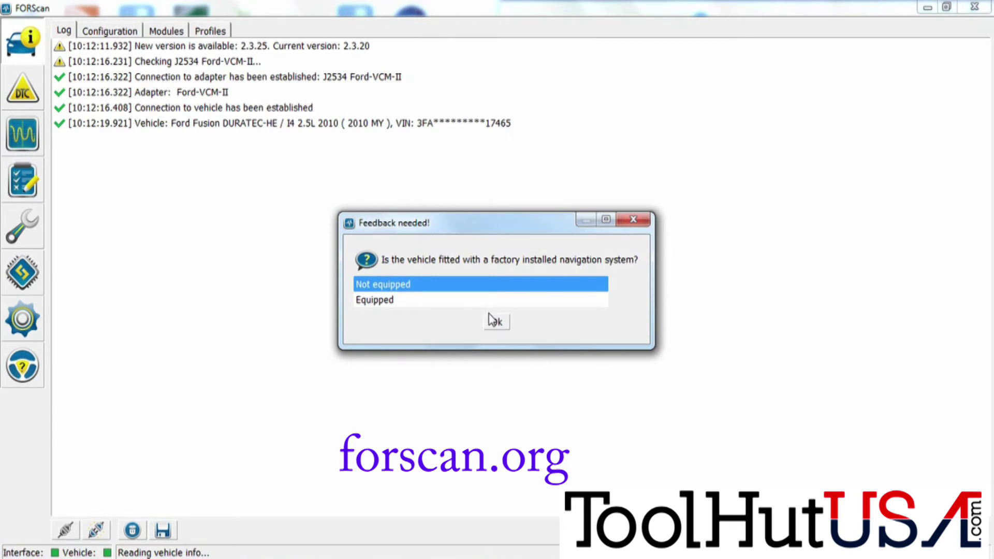
pyautogui.click(493, 321)
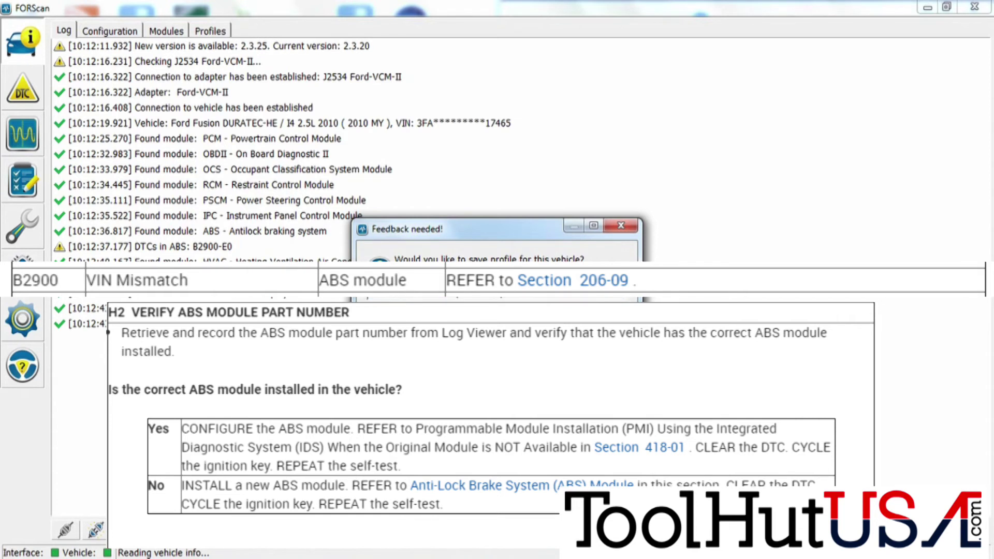
pyautogui.press('Return')
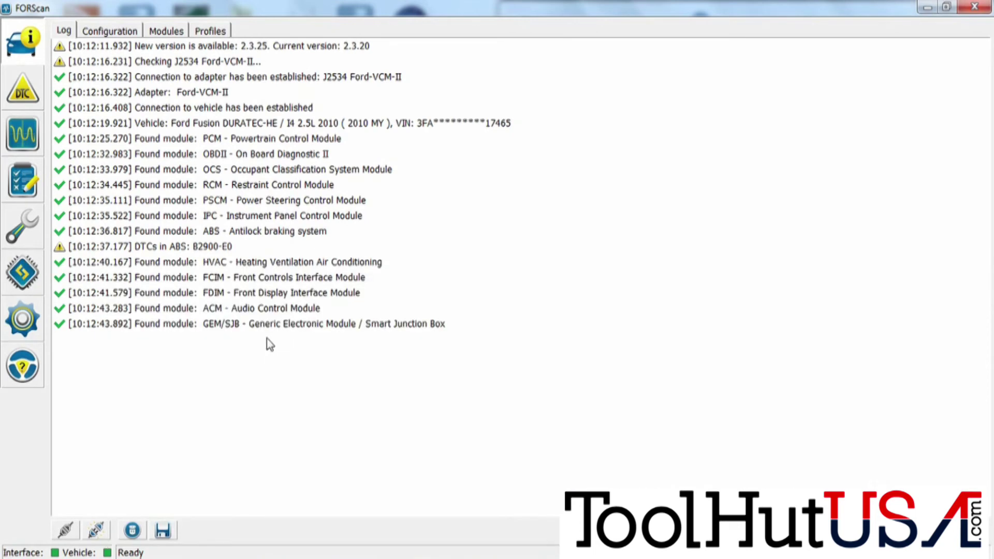
# Start the ABS AS BUILT configuration in FORScan and accept the safety warning.
pyautogui.click(21, 282)
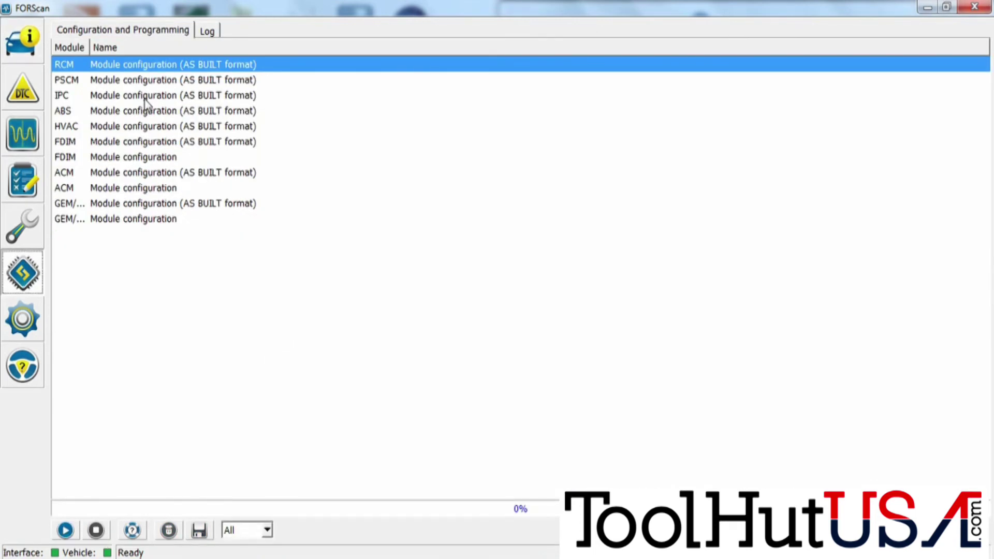
pyautogui.click(154, 112)
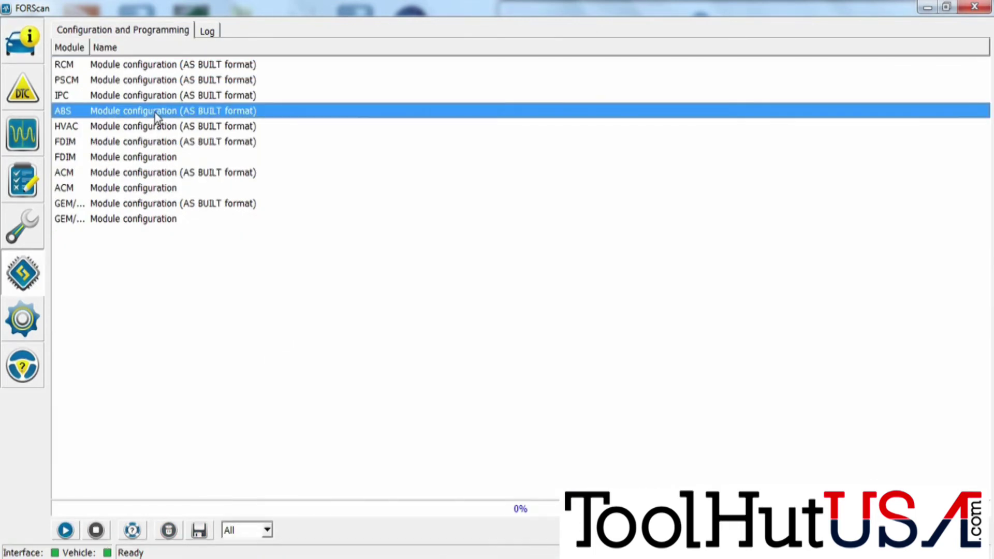
pyautogui.click(64, 530)
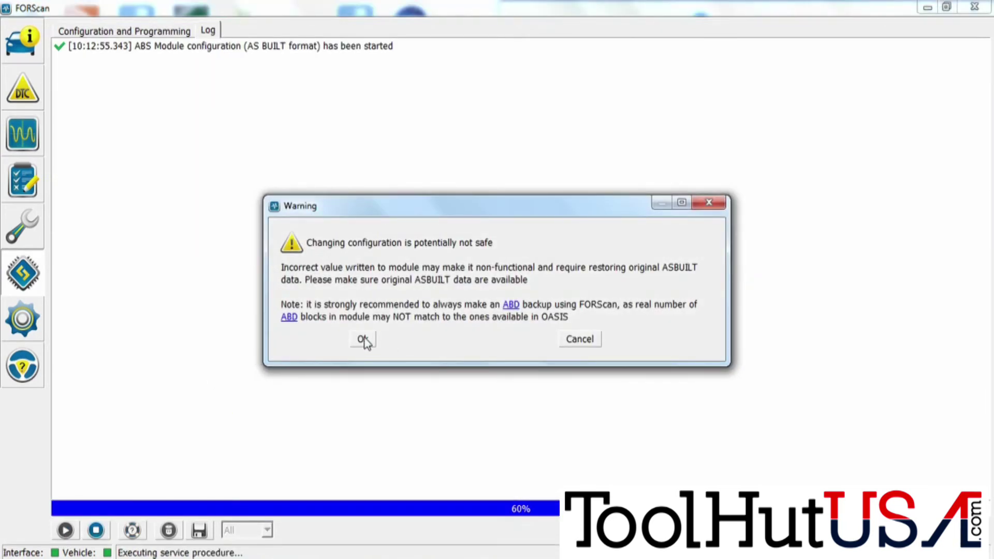
pyautogui.click(364, 340)
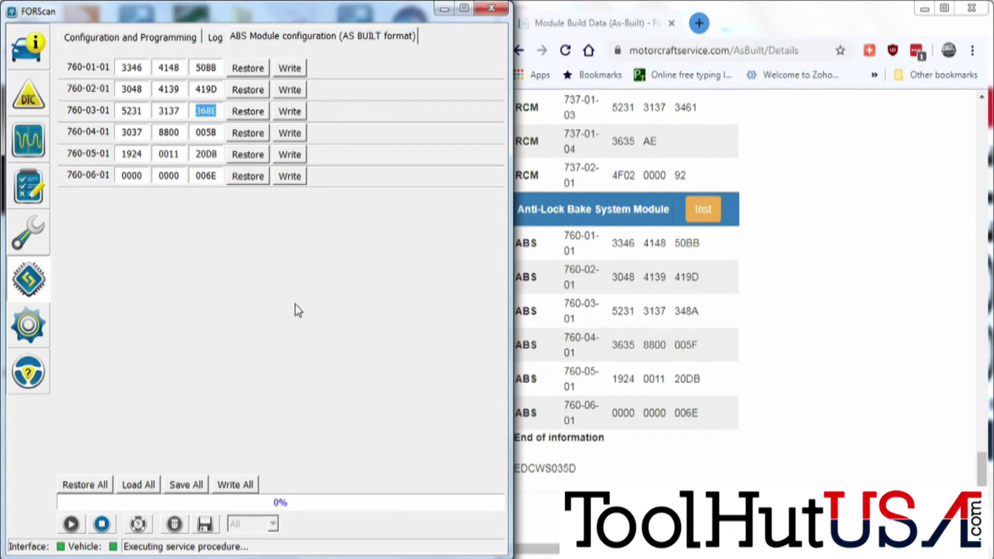
# Change the ABS as-built values to 348A, 3635 and 005F (from 3037 and 005B).
pyautogui.write('348A')
pyautogui.doubleClick(145, 137)
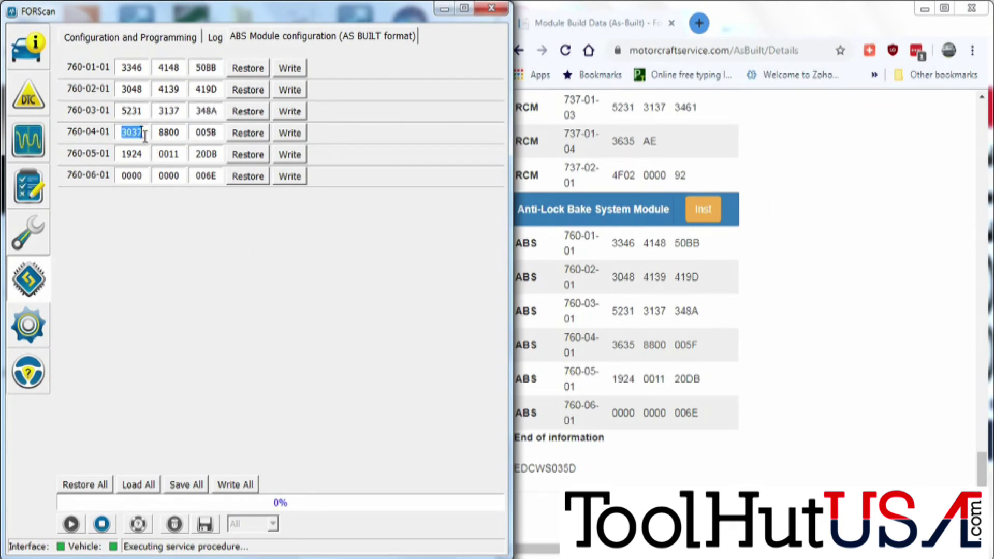
pyautogui.write('3635')
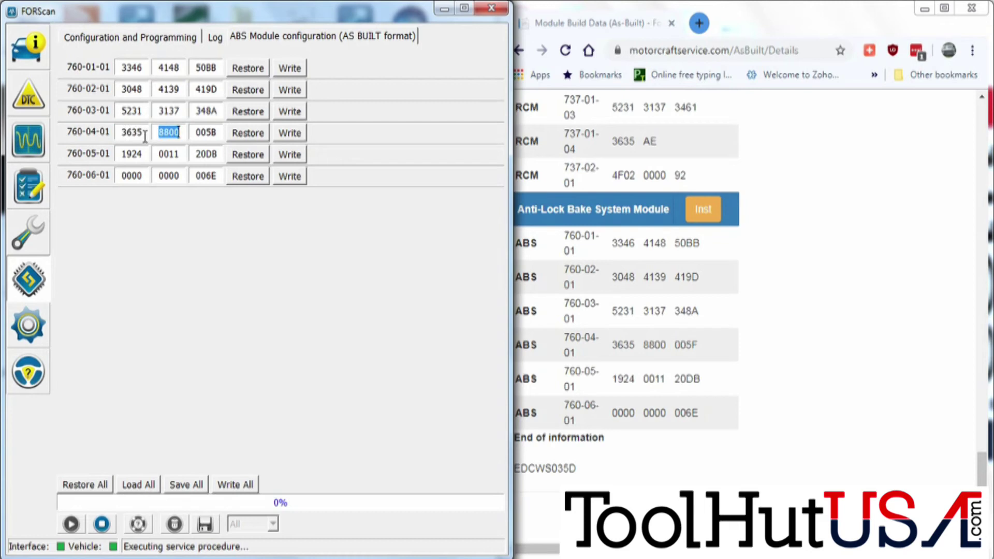
pyautogui.click(213, 133)
pyautogui.press('BackSpace')
pyautogui.write('F')
# Write all corrected ABS blocks to the module and maximize the FORScan window.
pyautogui.click(236, 485)
pyautogui.click(155, 314)
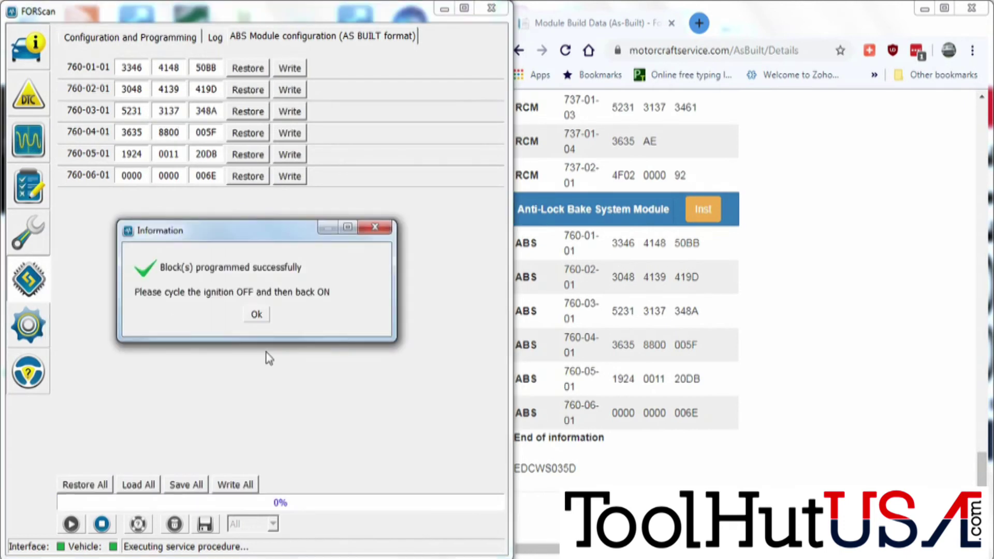
pyautogui.click(254, 314)
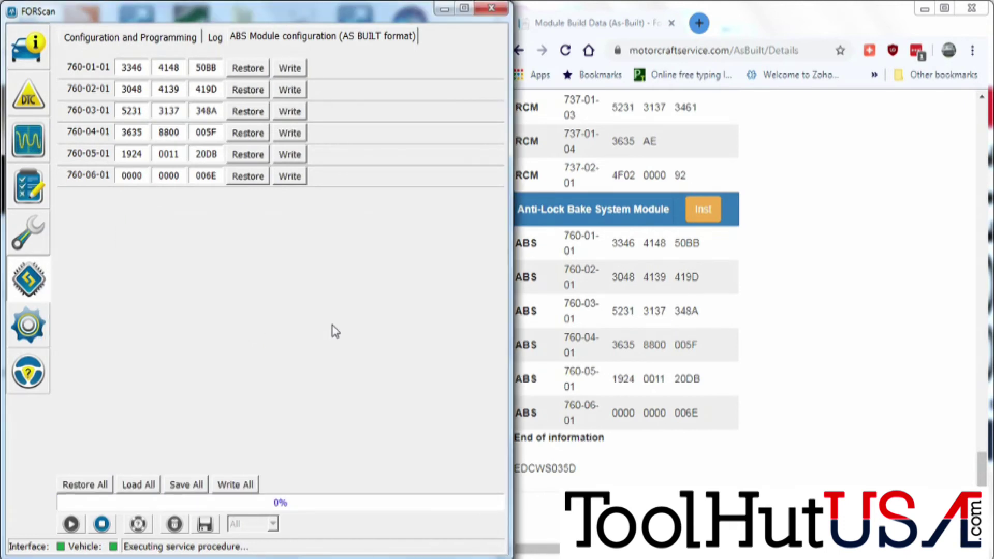
pyautogui.press('super+Up')
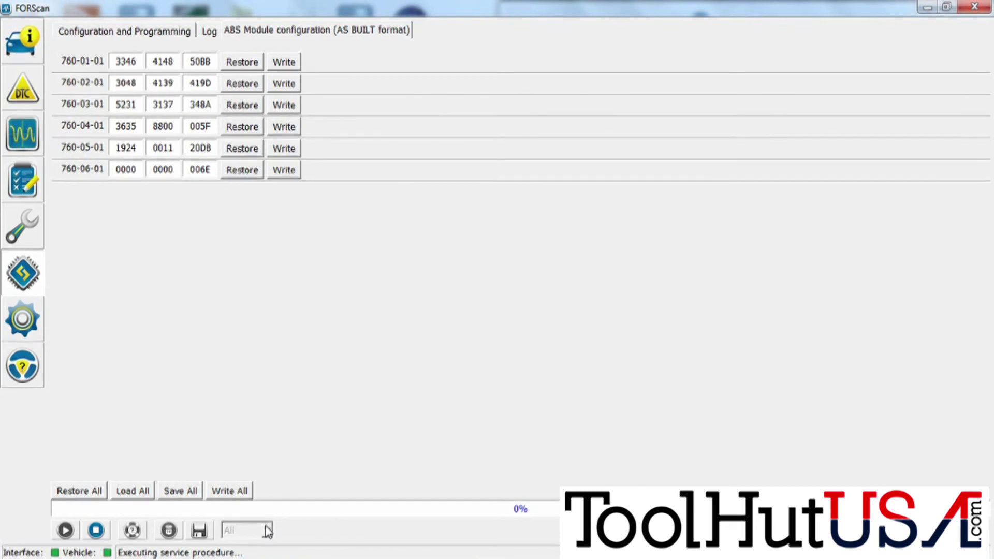
# Finish the configuration, then clear the ABS B2900 trouble code and reread codes.
pyautogui.click(101, 537)
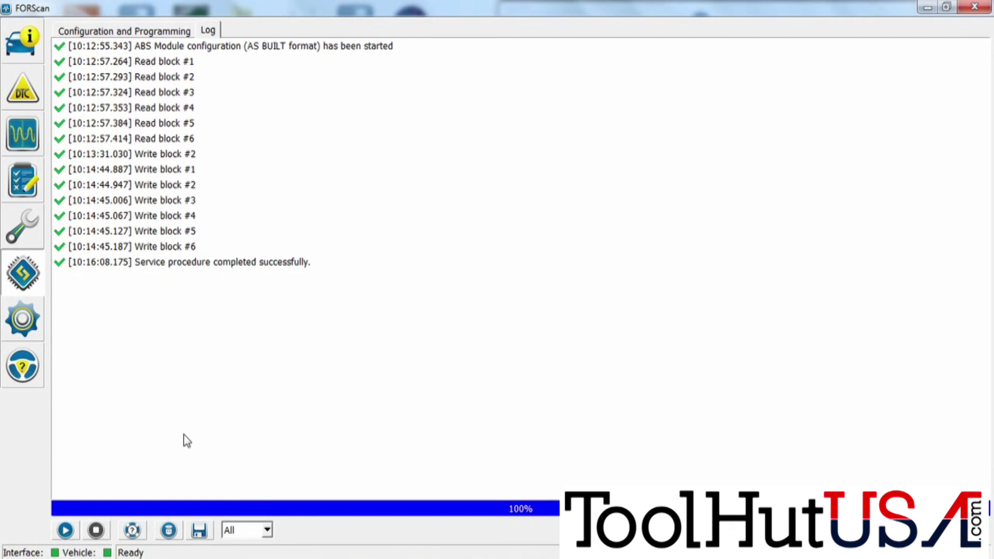
pyautogui.click(22, 94)
pyautogui.click(103, 162)
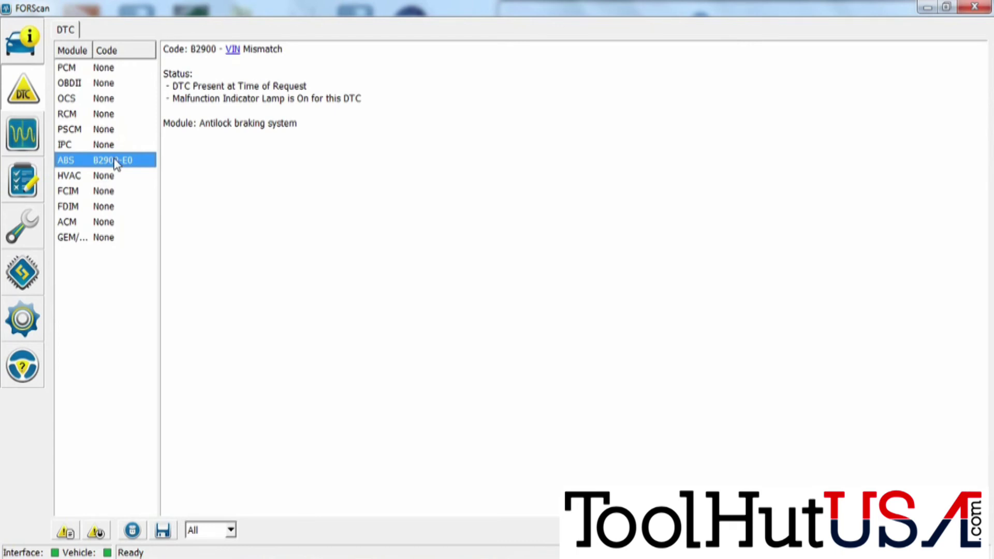
pyautogui.click(95, 531)
pyautogui.click(455, 299)
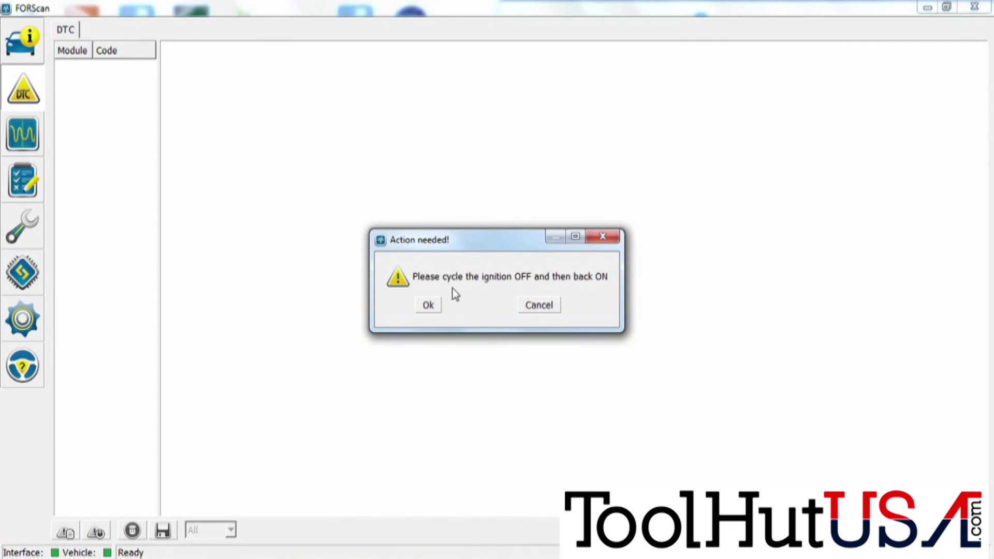
pyautogui.click(428, 305)
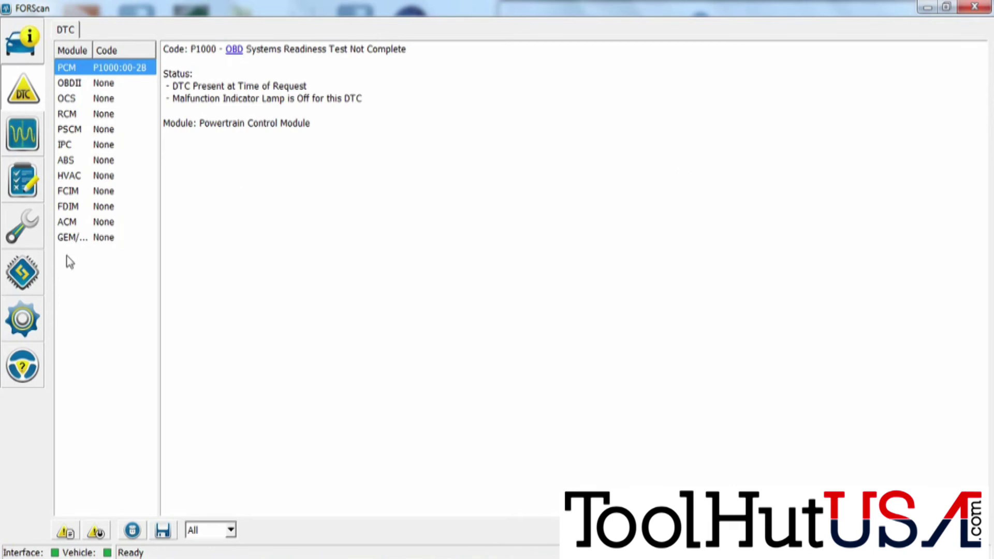
# Start the ABS Module initialization/relearn service procedure and accept its warning.
pyautogui.click(22, 228)
pyautogui.click(80, 192)
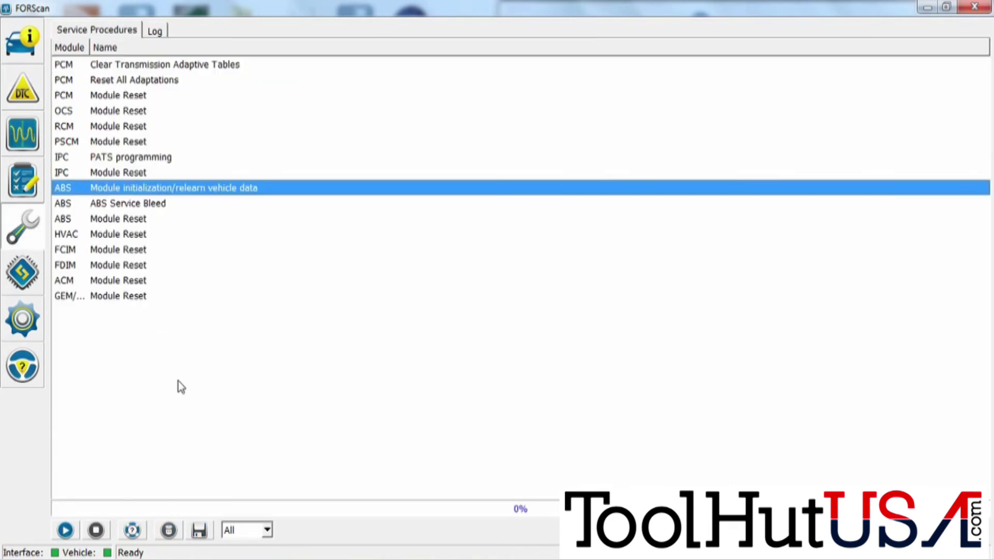
pyautogui.click(65, 530)
pyautogui.click(399, 353)
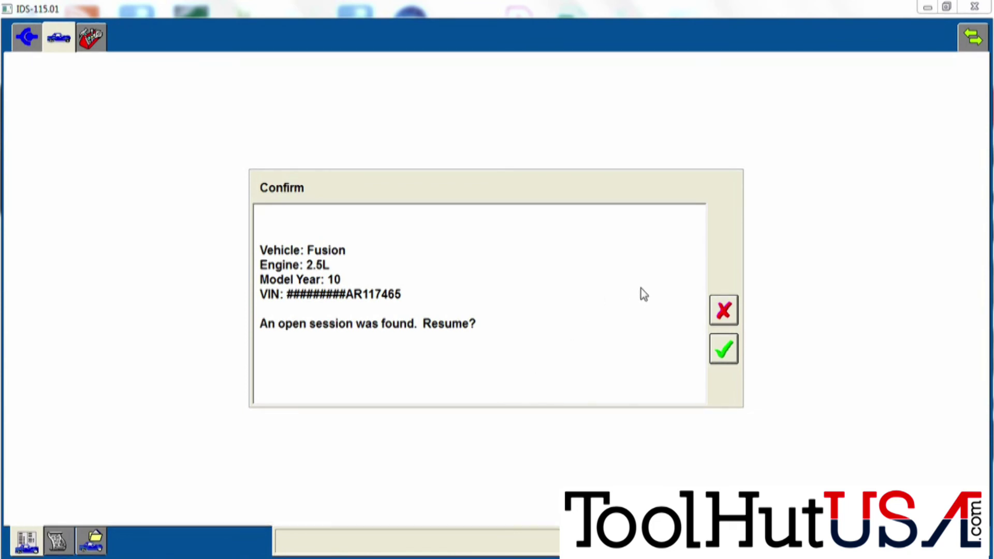
# Resume the saved Fusion session in Ford IDS and start a Self Test from the Toolbox.
pyautogui.click(723, 349)
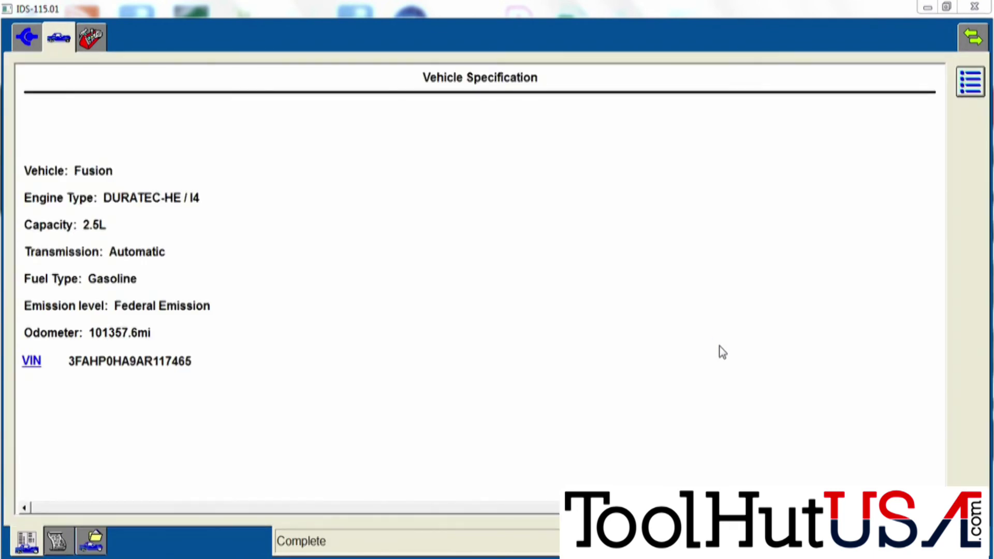
pyautogui.click(90, 32)
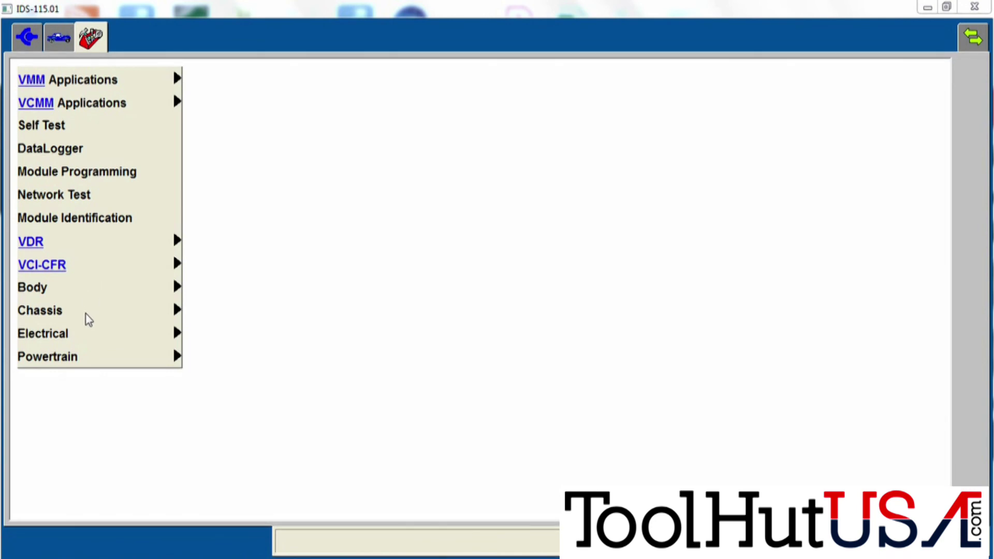
pyautogui.moveTo(87, 317)
pyautogui.moveTo(204, 314)
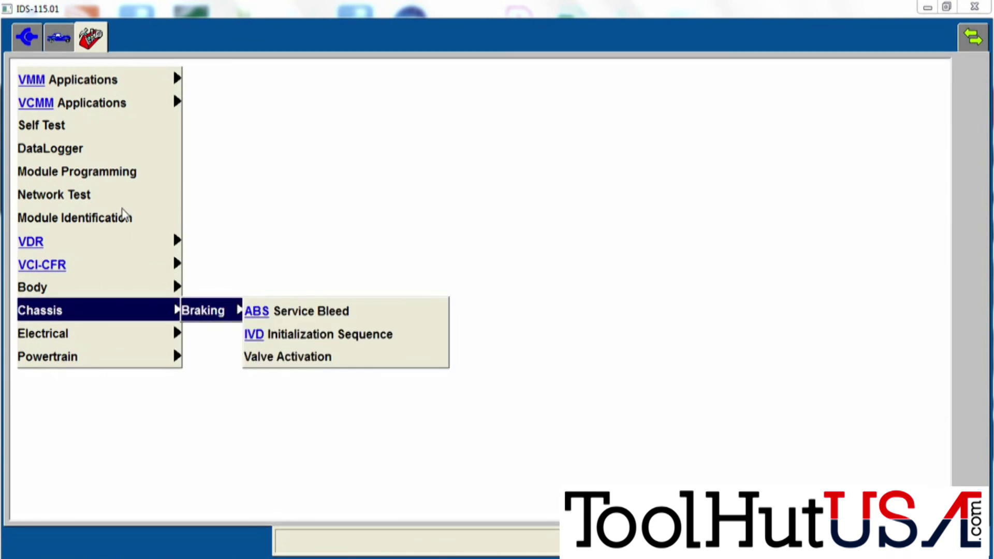
pyautogui.click(74, 127)
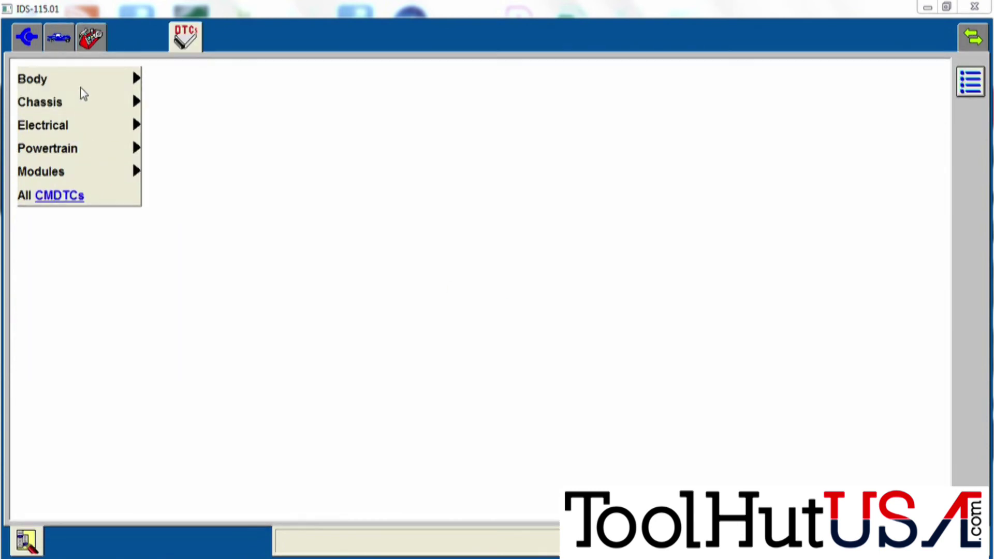
# Run the Chassis > Braking > Anti-Lock Brake System self-test to get Pass results.
pyautogui.click(83, 102)
pyautogui.click(173, 102)
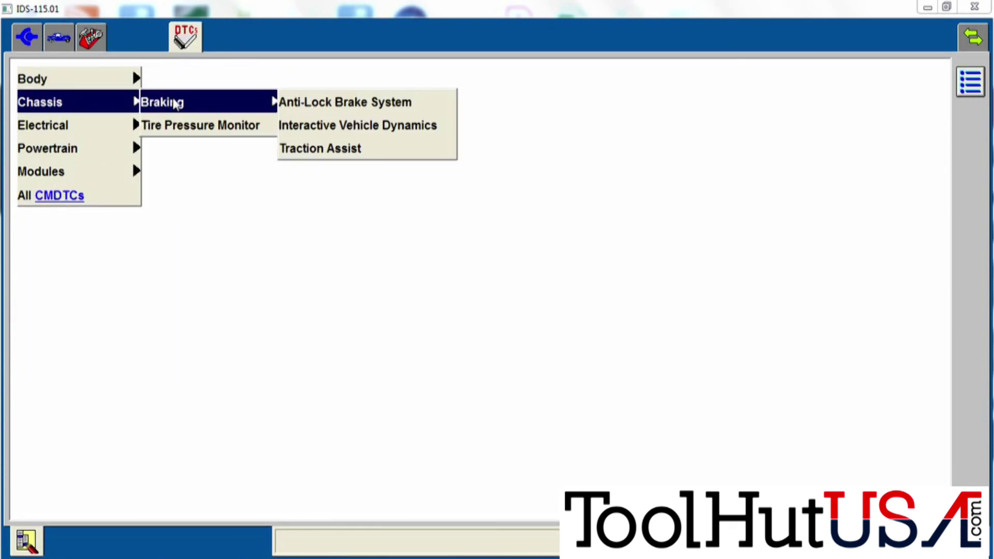
pyautogui.click(327, 103)
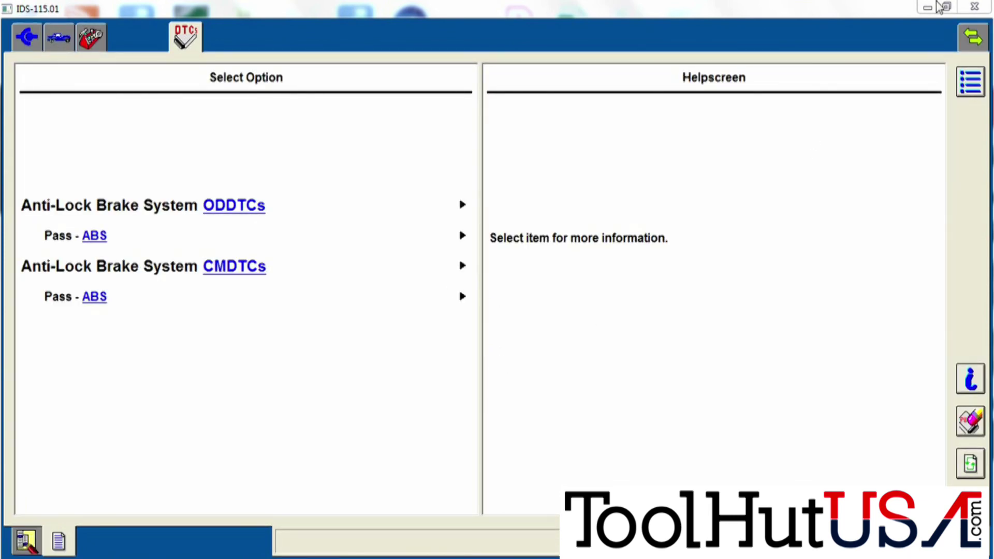
# Close the Ford IDS window to bring up the exit confirmation.
pyautogui.click(975, 7)
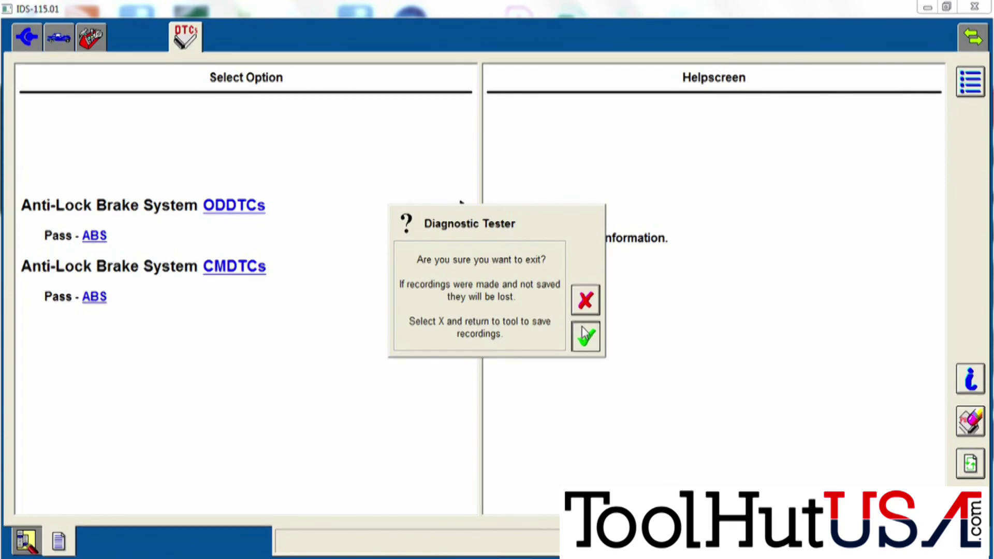